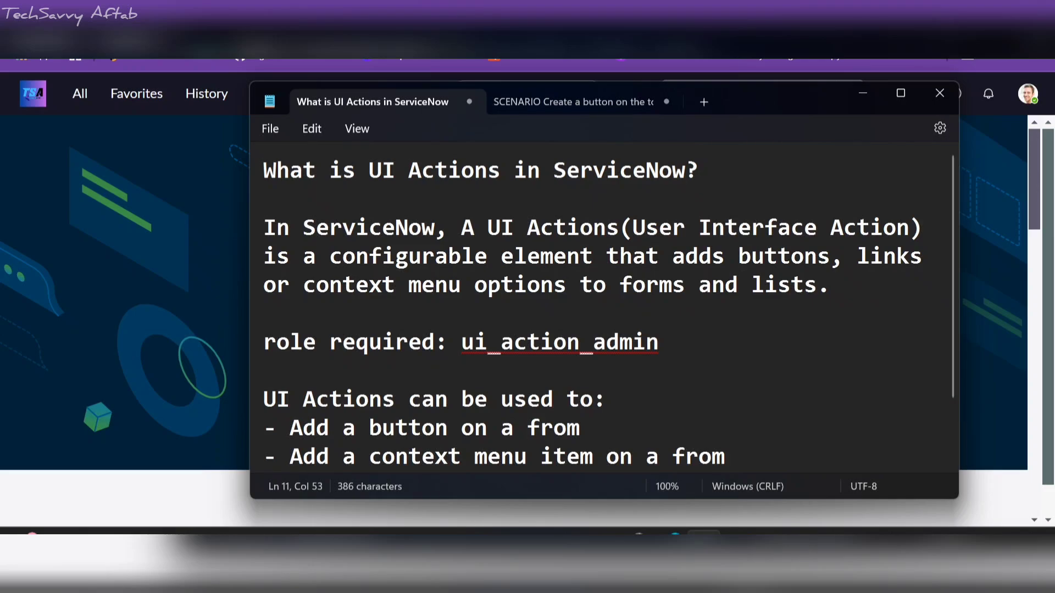
Read the notes on UI Actions, and open the System Definition UI Actions list in ServiceNow using the filter text "UI ac".
scroll(535, 348, "down", 1)
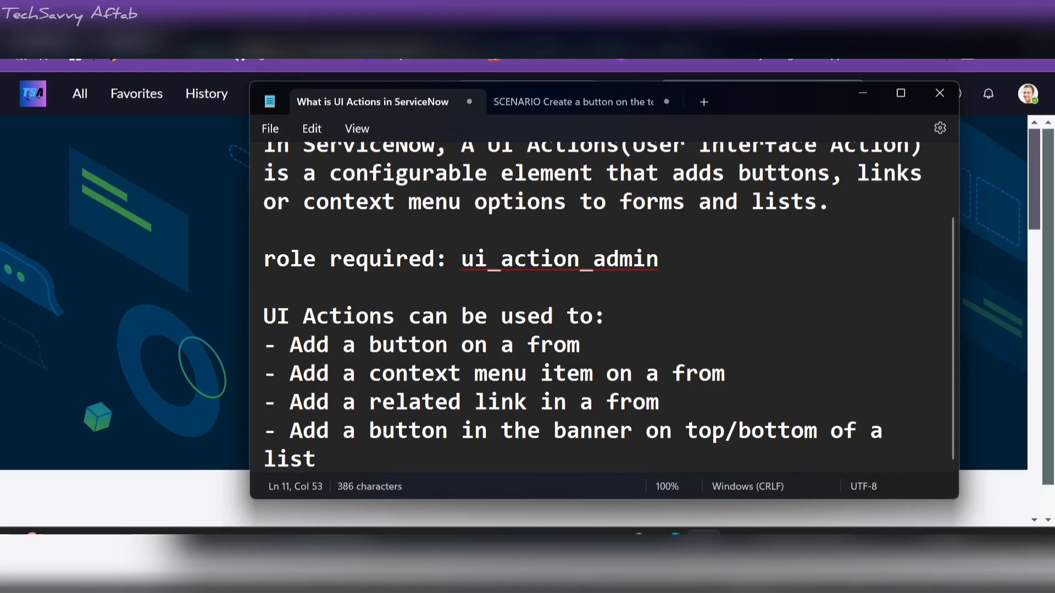
scroll(604, 307, "up", 2)
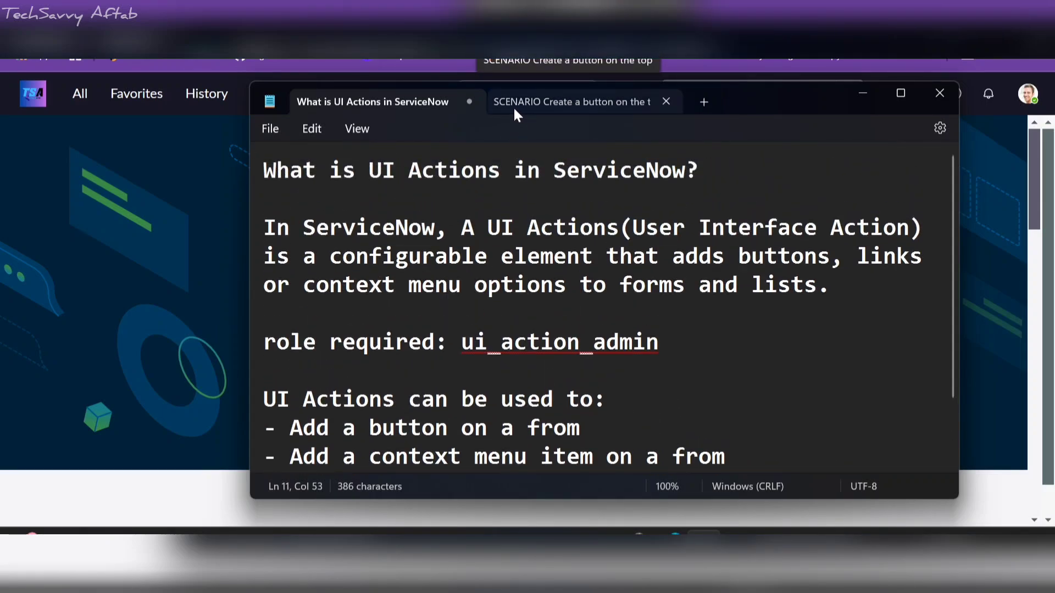
left_click(80, 98)
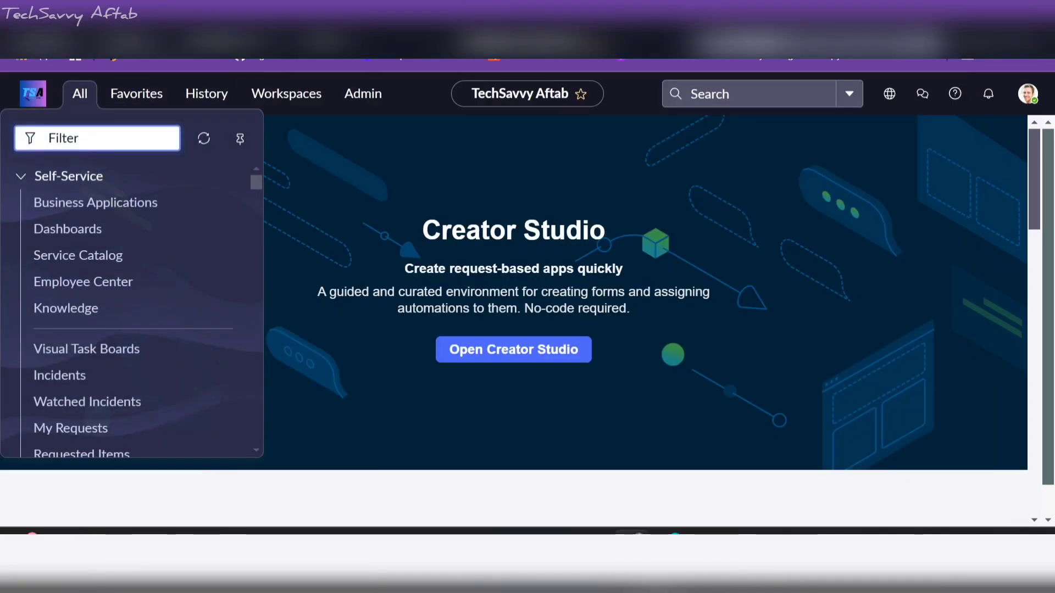
type("UI ac")
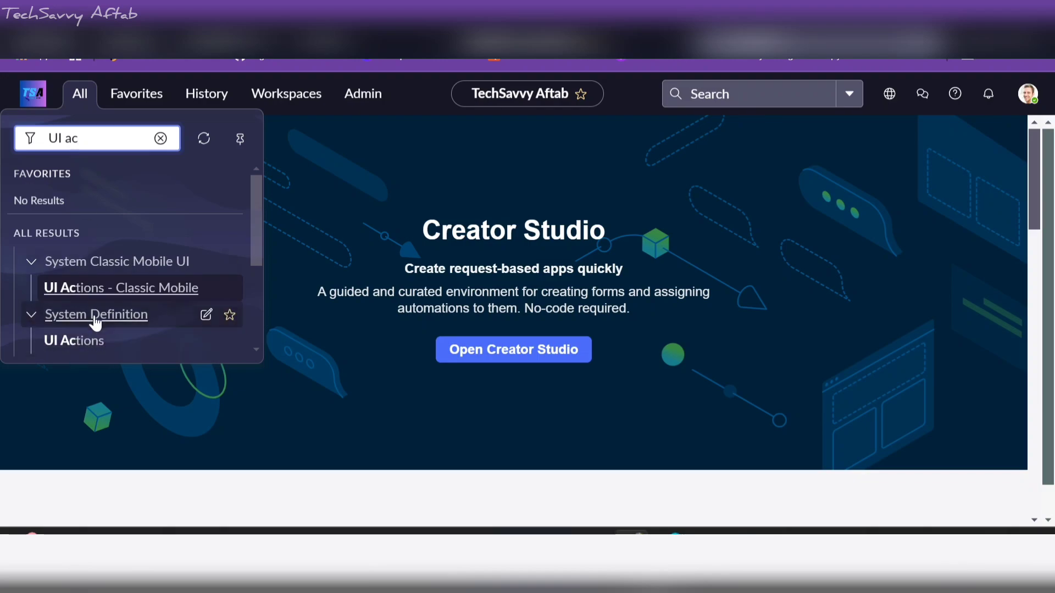
left_click(64, 352)
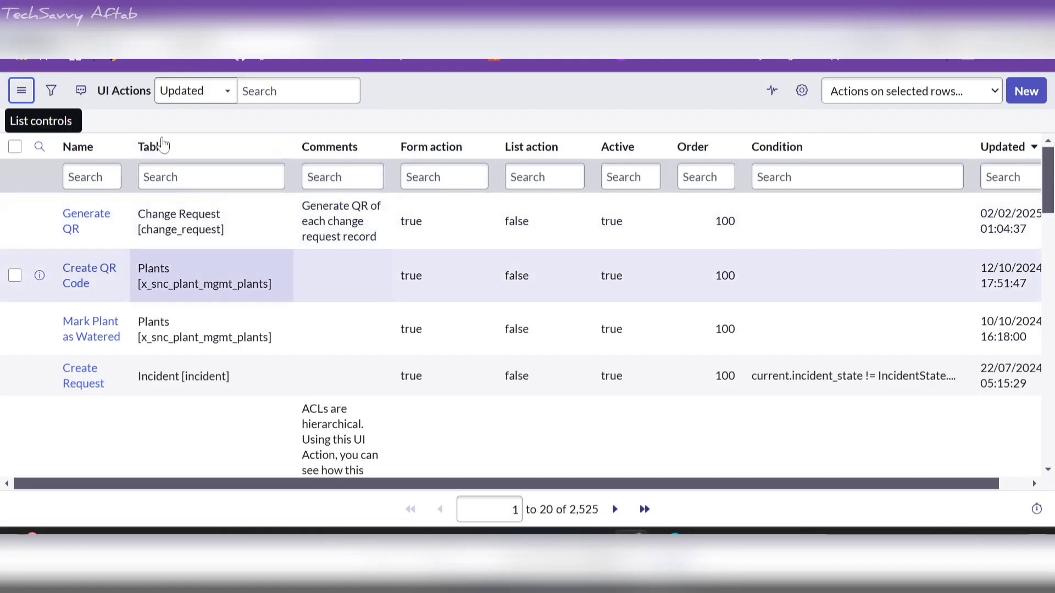
Switch back to the Notepad notes and open the scenario about creating a form button with an alert message.
left_click(247, 12)
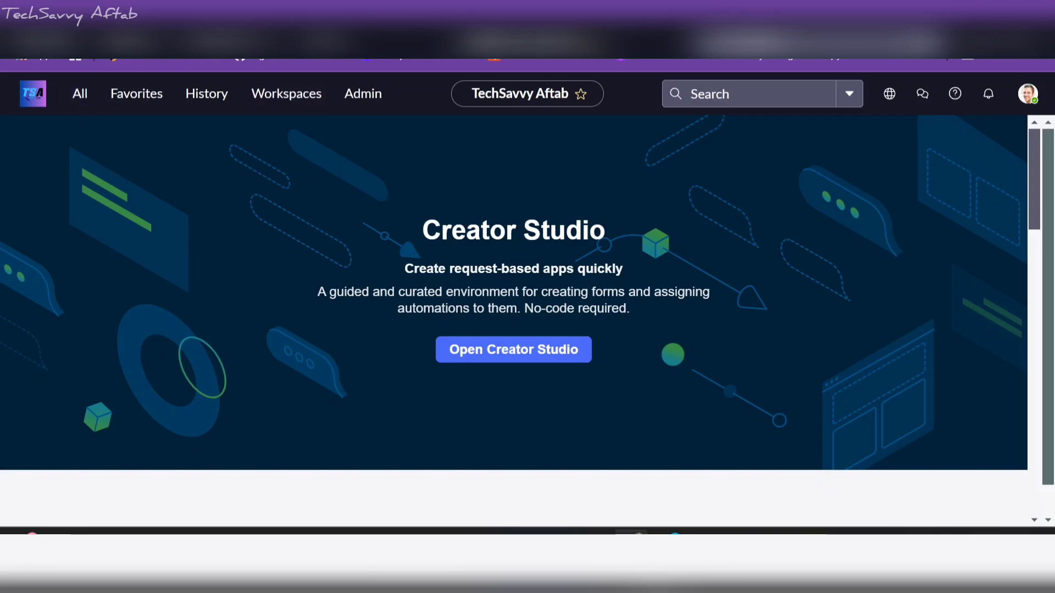
left_click(704, 542)
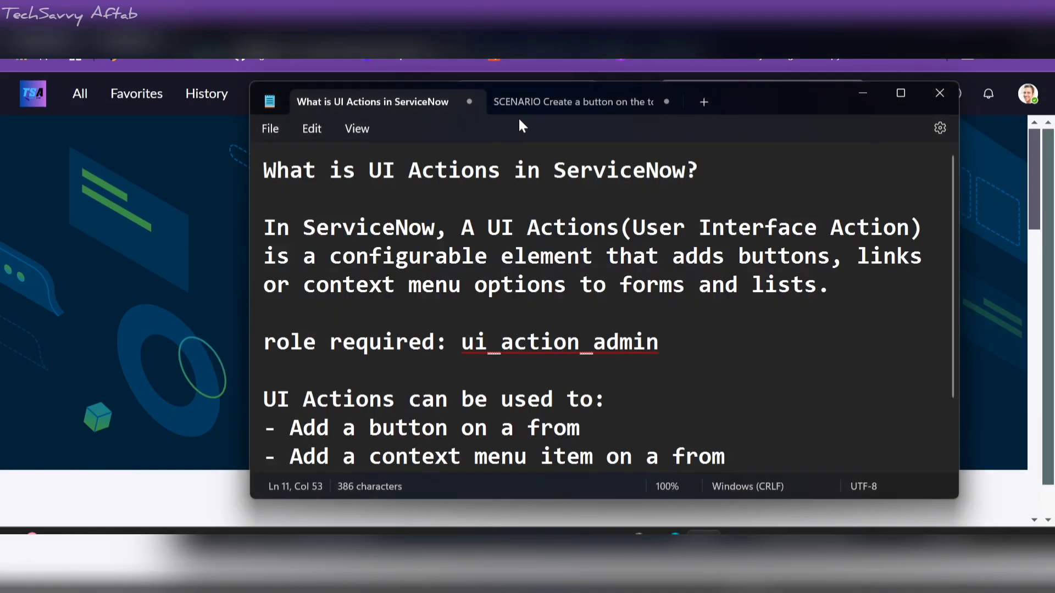
left_click(544, 102)
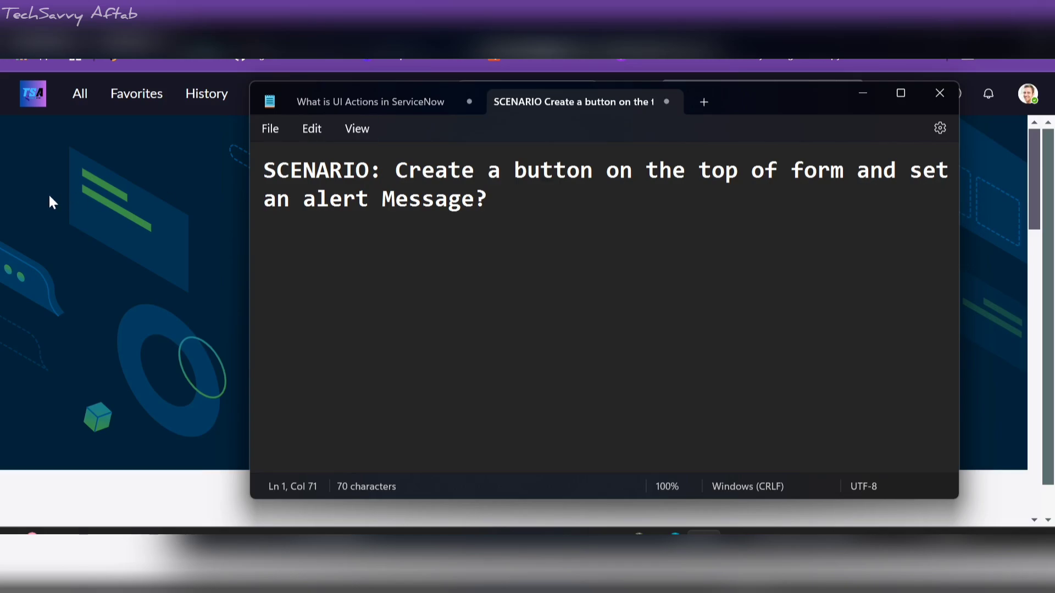
Return to the UI Actions list in ServiceNow and start a new UI Action record.
left_click(97, 186)
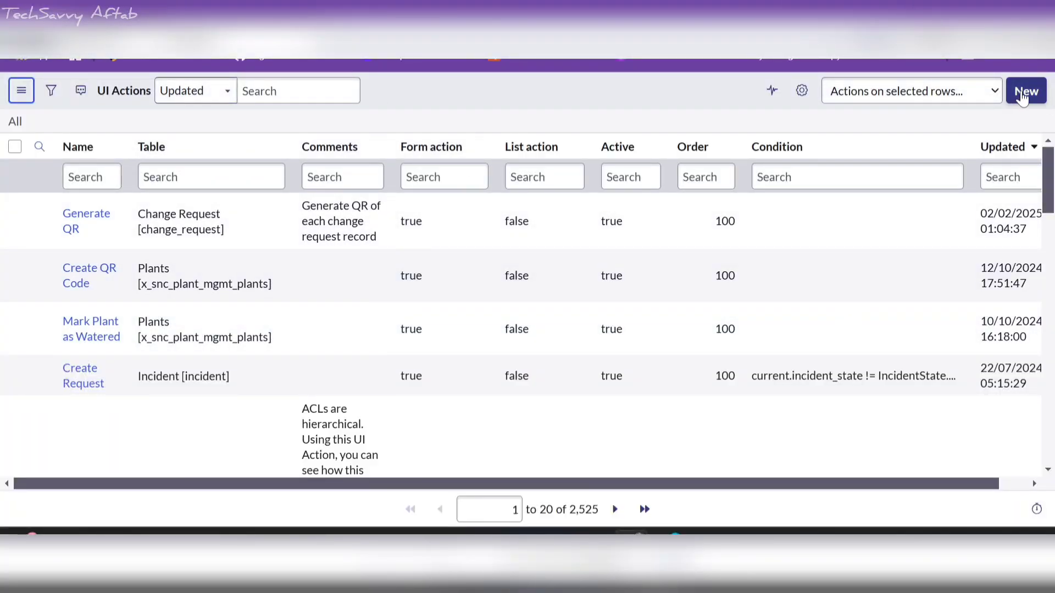
left_click(1023, 93)
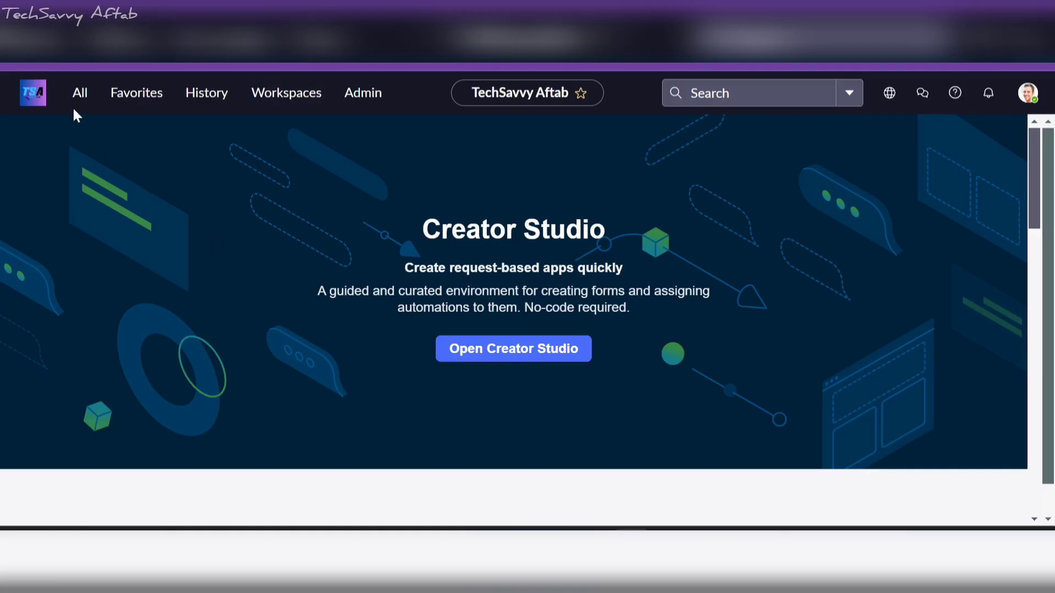
Open the Incidents list from the favorites and start a new incident record.
left_click(142, 101)
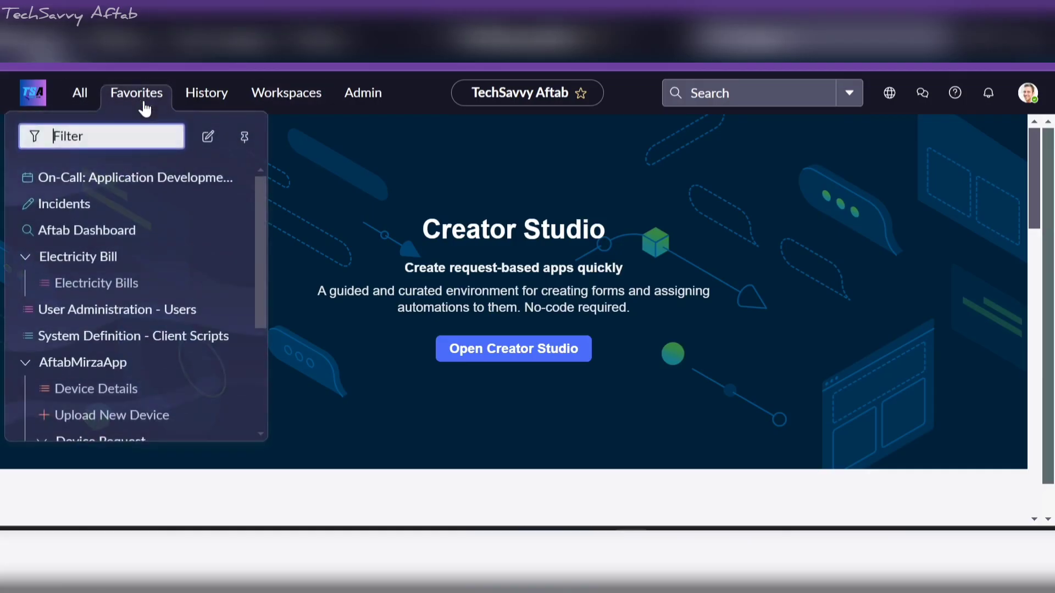
left_click(68, 211)
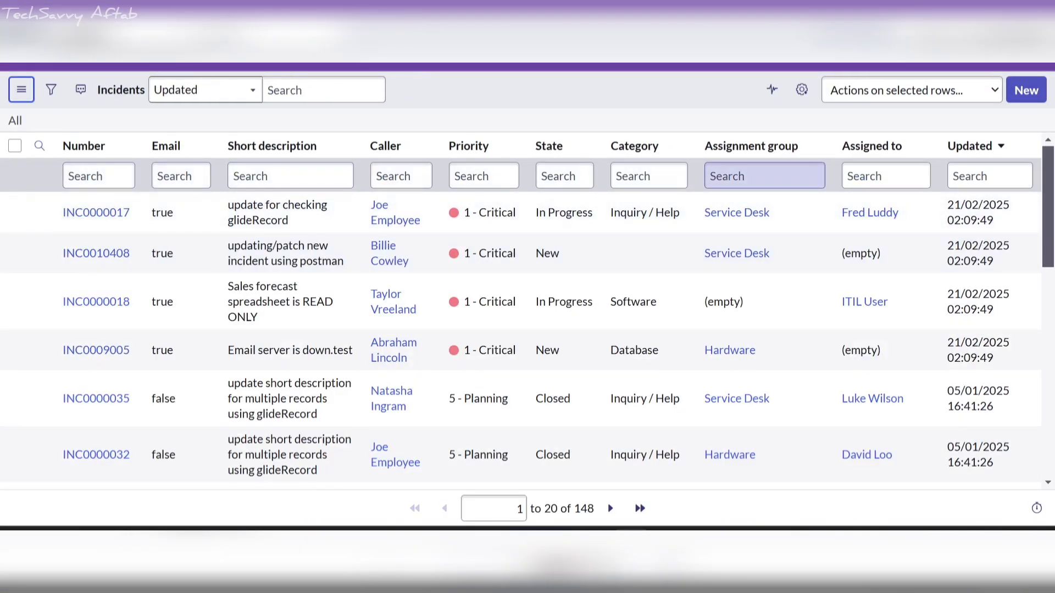
left_click(1021, 94)
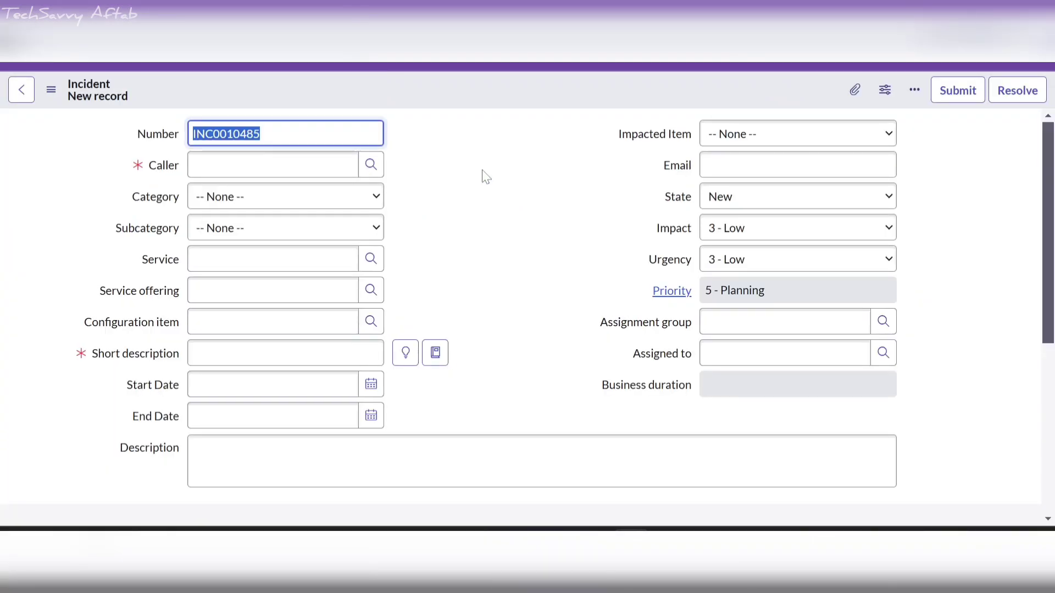
Open the UI Actions configuration from the incident form, start a new UI Action there and look over its fields.
right_click(445, 100)
mouse_move(478, 132)
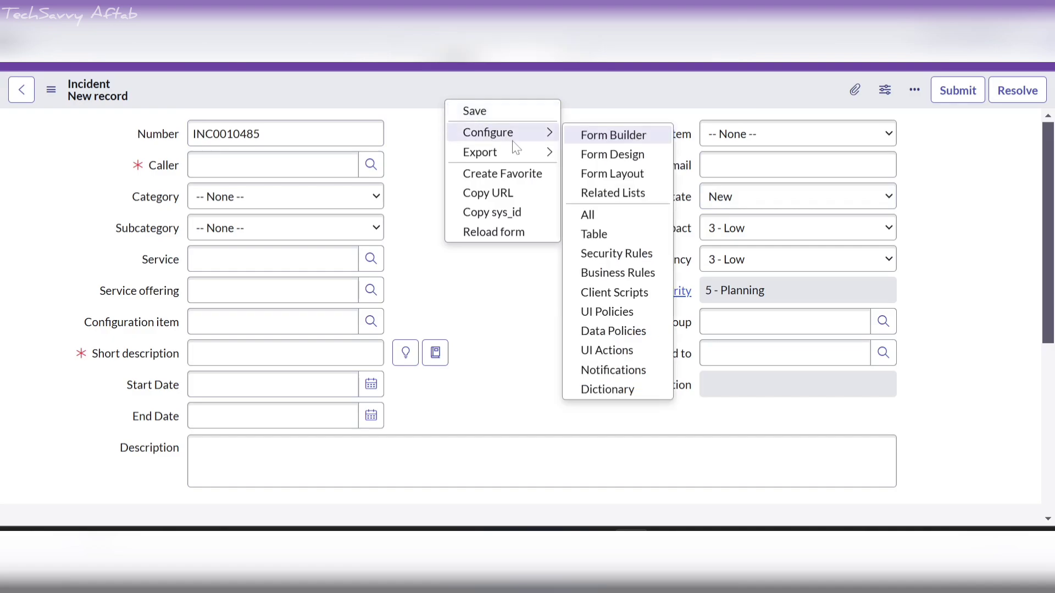
left_click(602, 357)
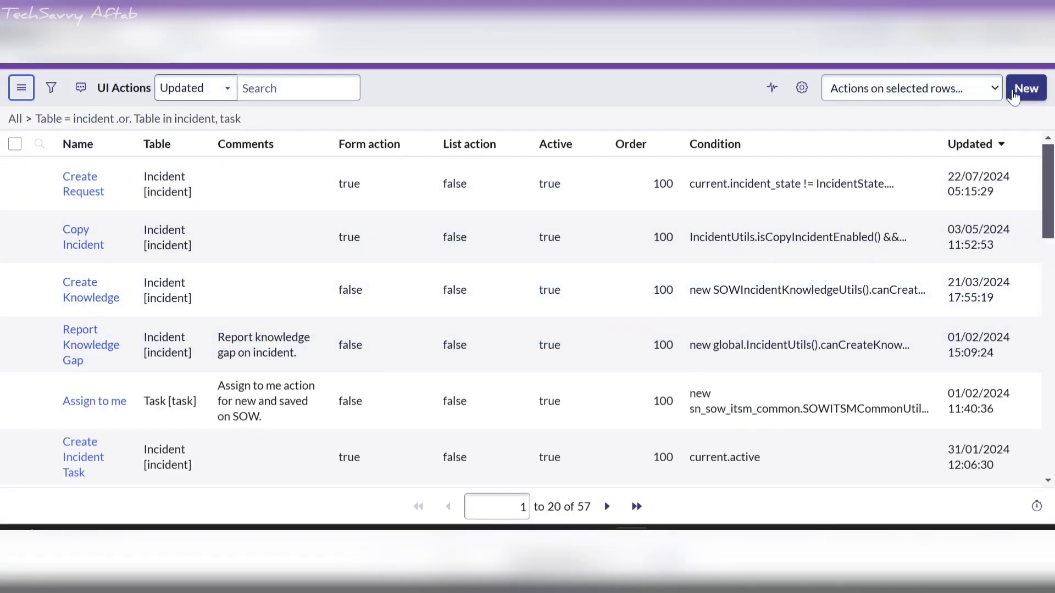
left_click(1025, 88)
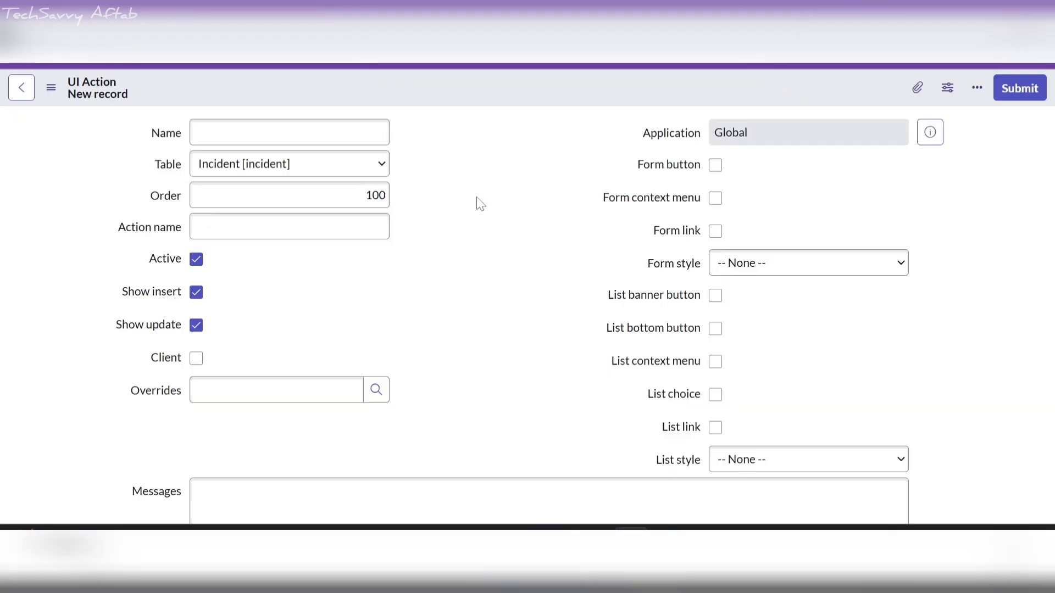
scroll(472, 197, "down", 7)
scroll(472, 219, "up", 8)
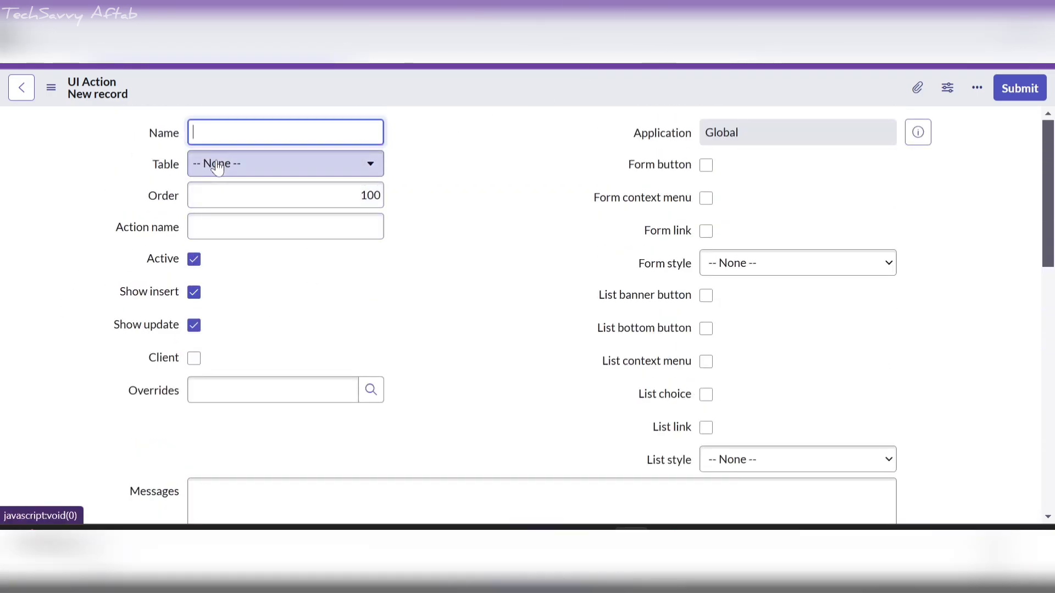
Set the new UI Action's table to Incident [incident] and, following the scenario notes, enable the Form button option.
left_click(218, 163)
left_click(524, 122)
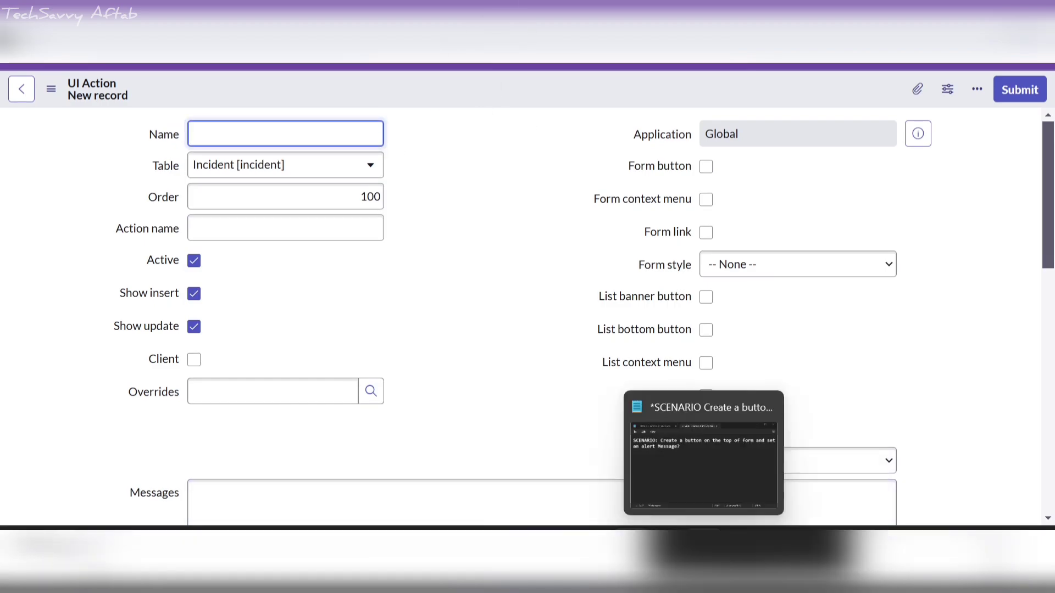
left_click(704, 536)
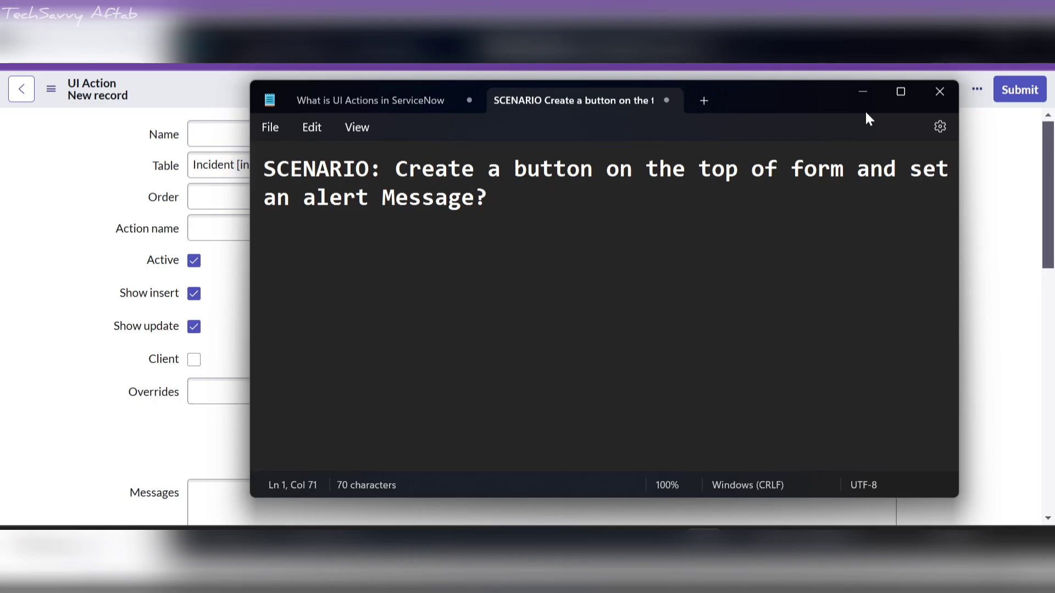
left_click(860, 94)
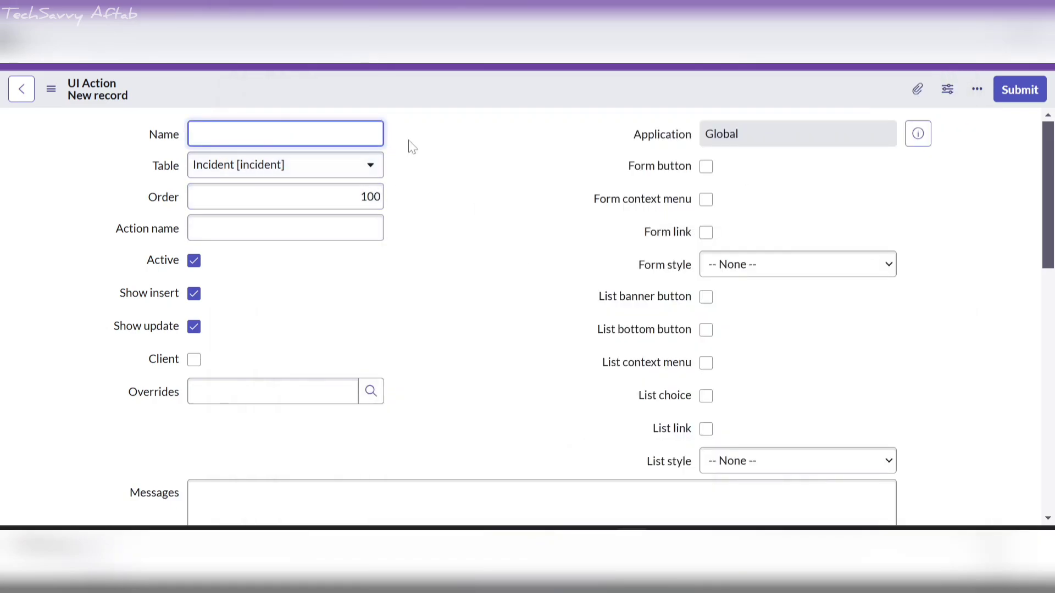
left_click(706, 166)
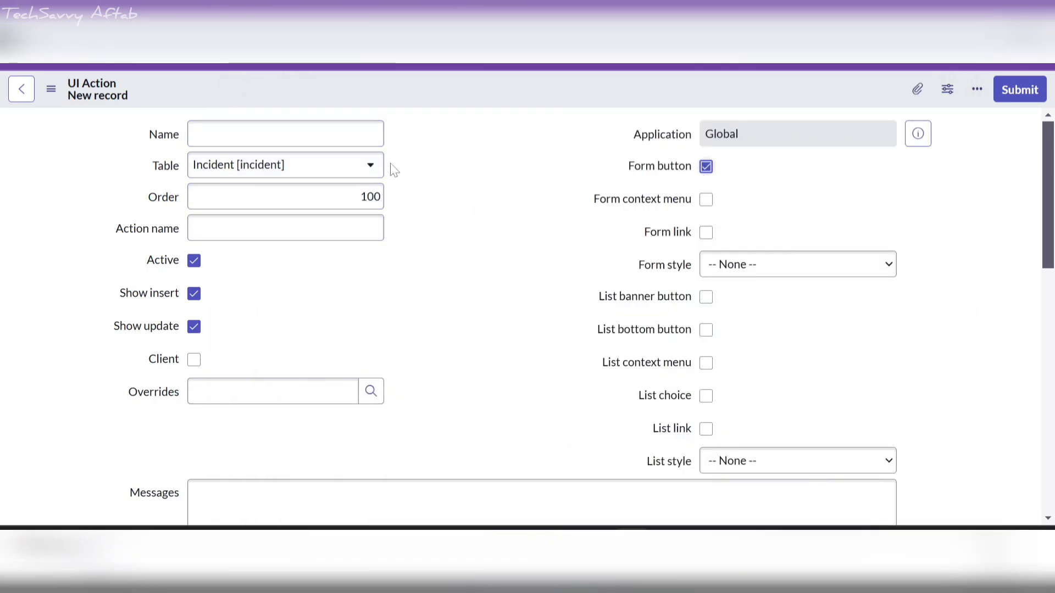
Name the UI Action "Subscribe" and enable its Client option.
left_click(247, 134)
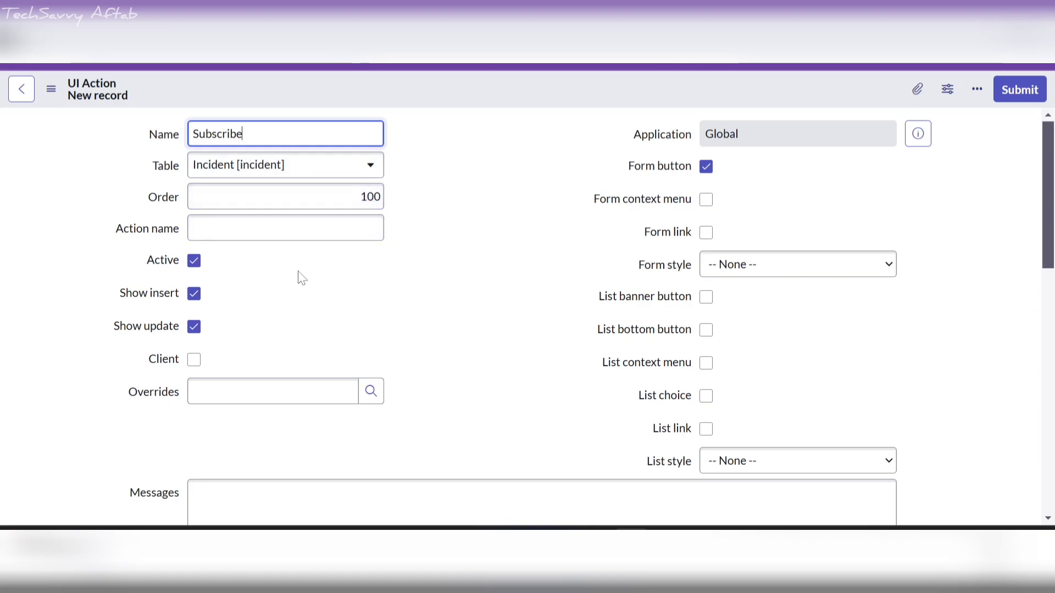
left_click(194, 360)
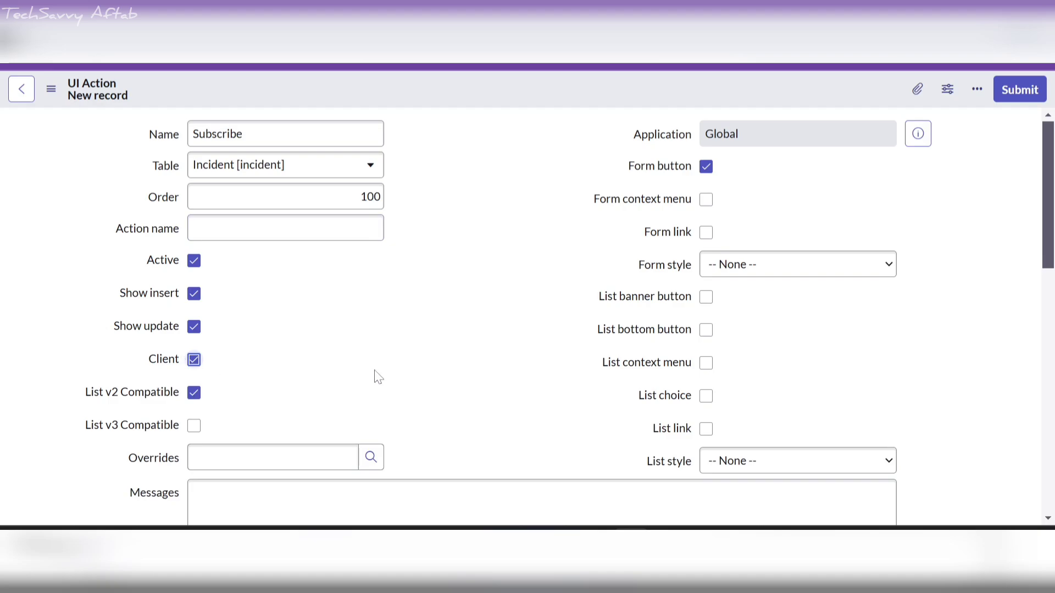
Set the UI Action's Onclick value to techsavvyaftab();.
scroll(374, 374, "down", 2)
scroll(377, 376, "down", 3)
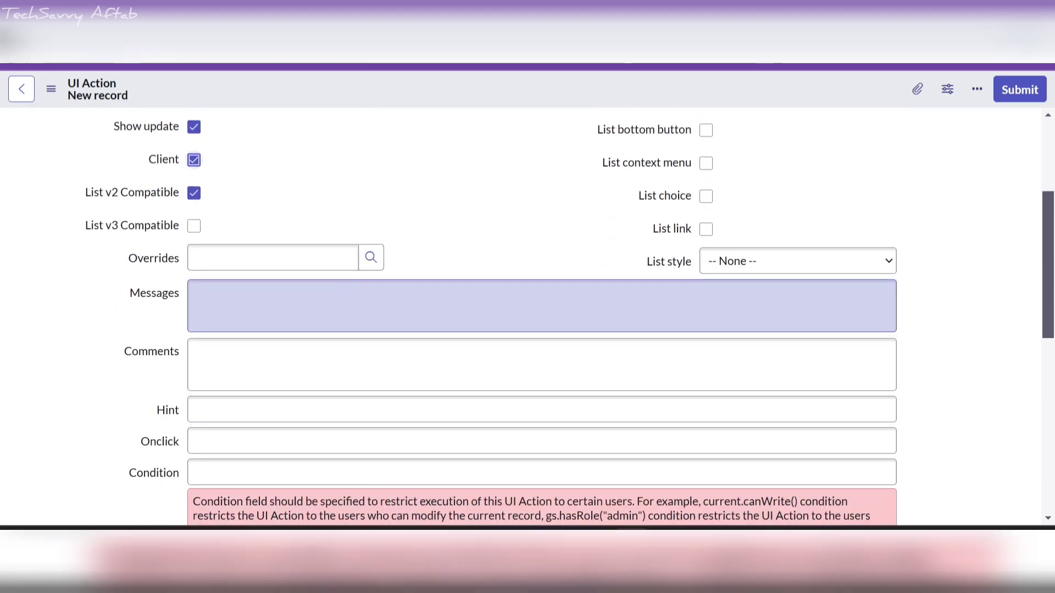
scroll(374, 370, "down", 2)
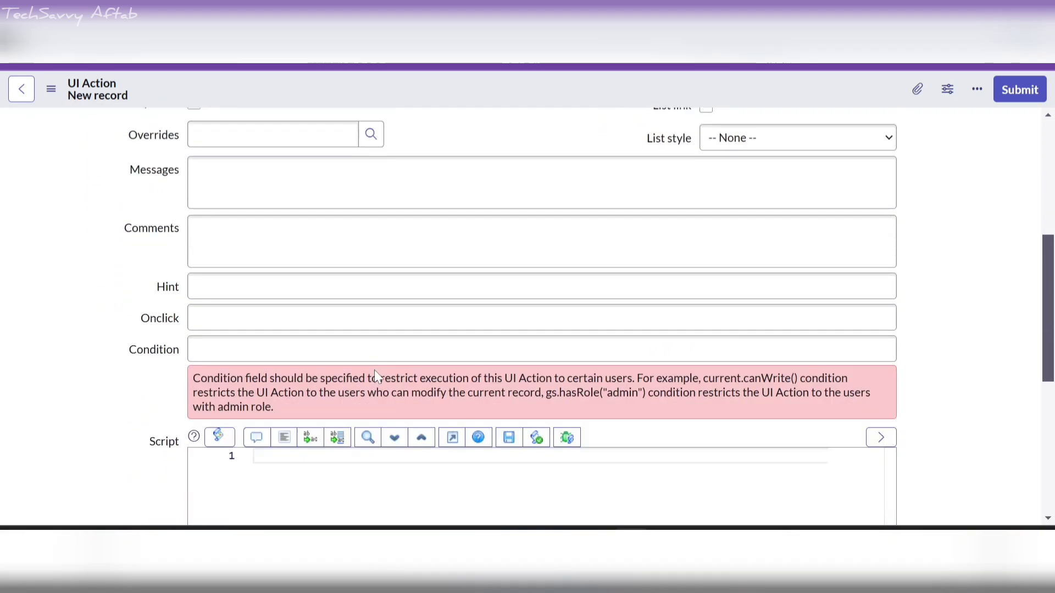
left_click(374, 265)
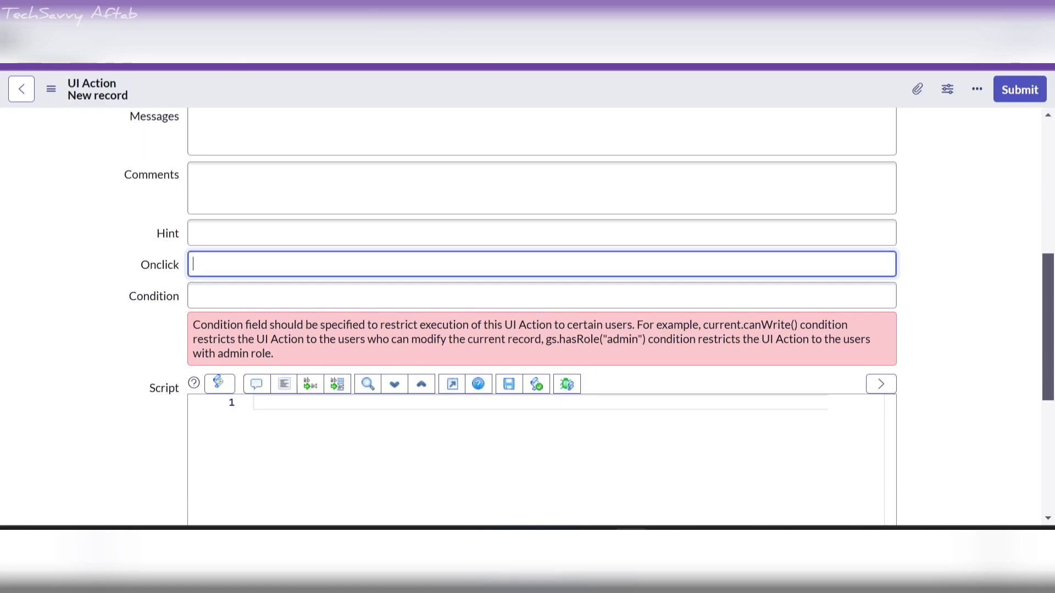
type("techsavvyaftab")
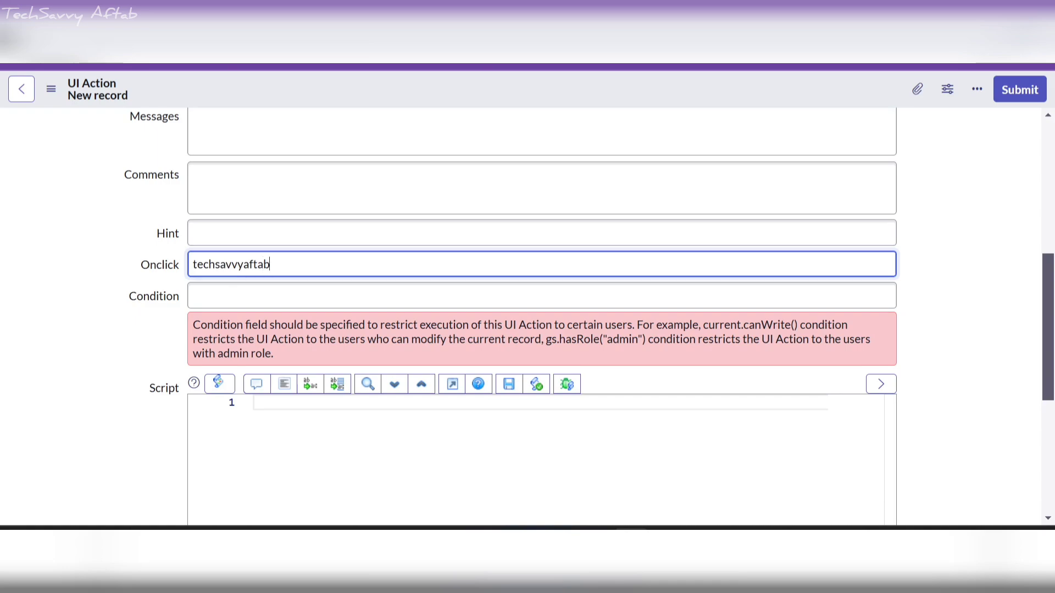
type("();")
Following the scenario notes in Notepad, begin the UI Action's script with an empty function techsavvyaftab().
left_click(299, 410)
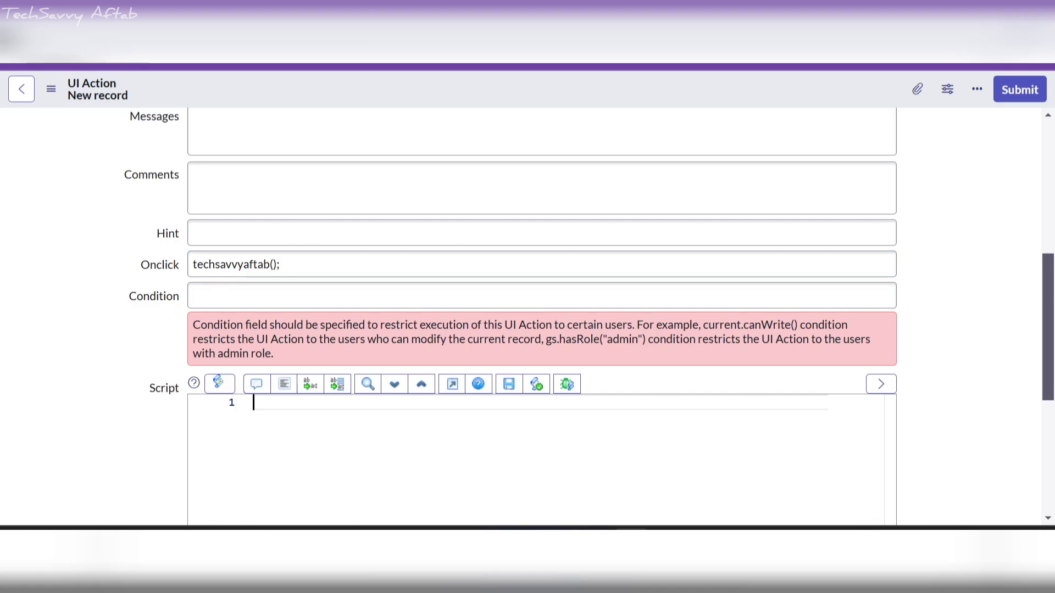
scroll(118, 396, "down", 3)
scroll(117, 396, "up", 1)
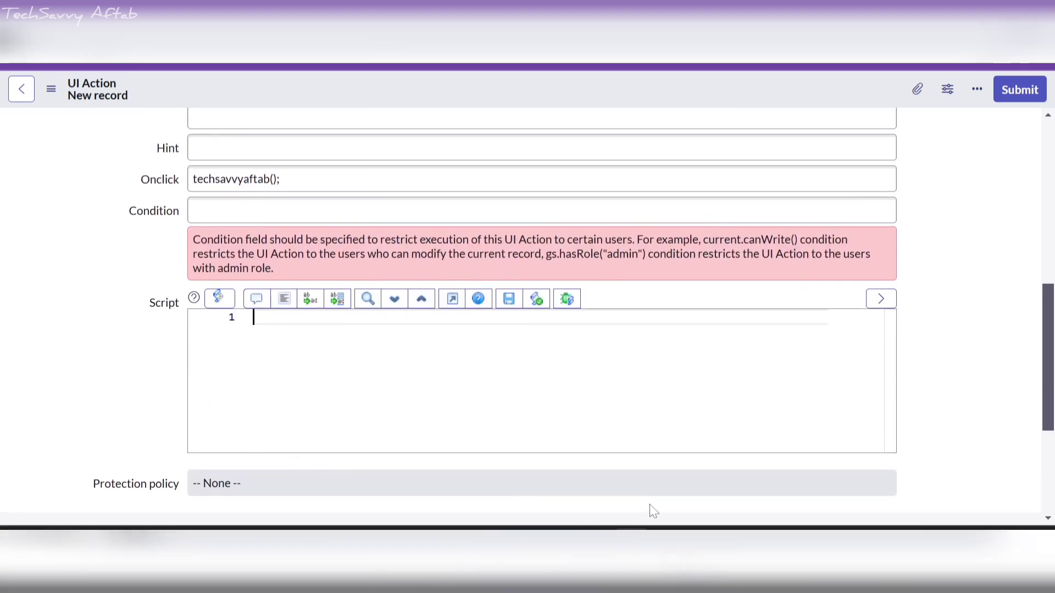
mouse_move(703, 530)
left_click(703, 461)
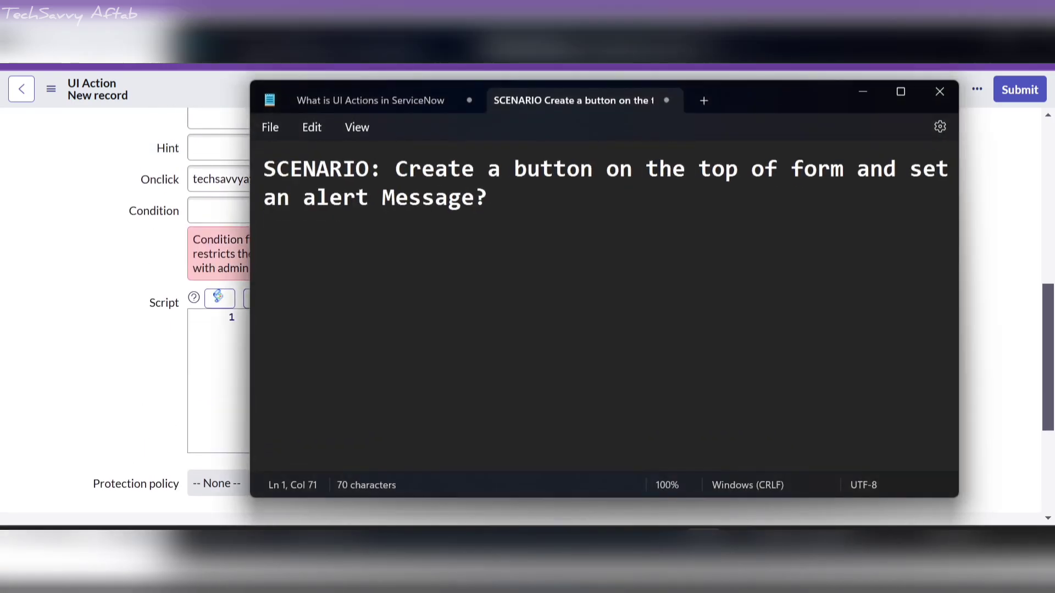
double_click(324, 199)
left_click(107, 306)
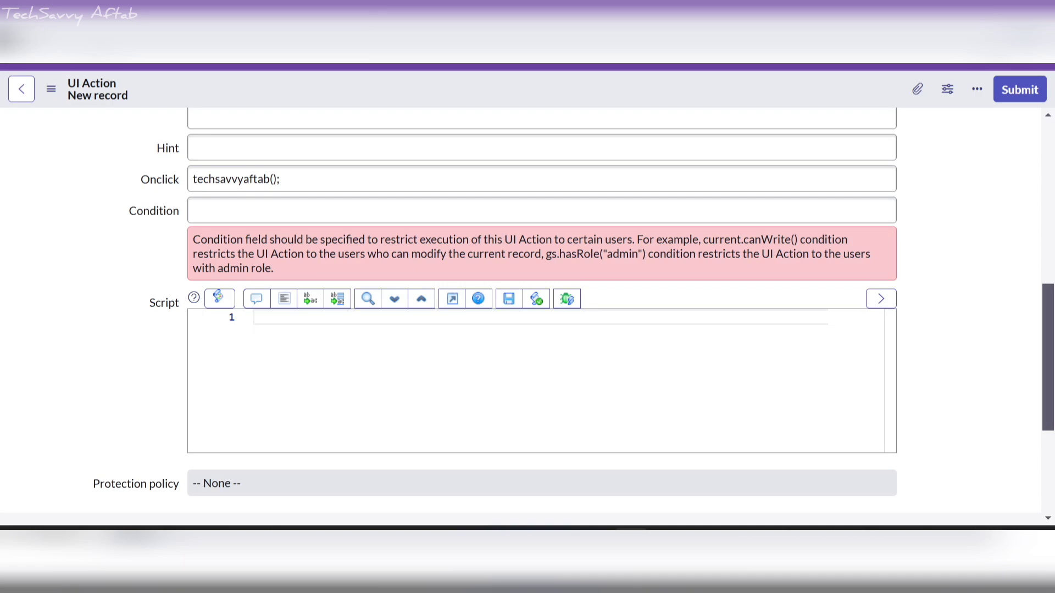
type("fu")
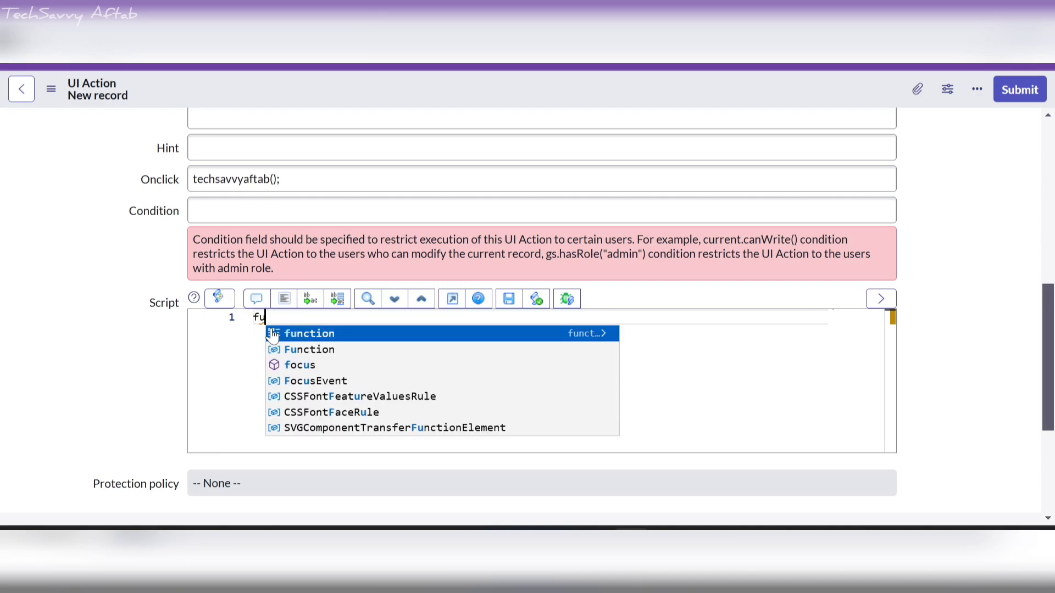
type("nction te")
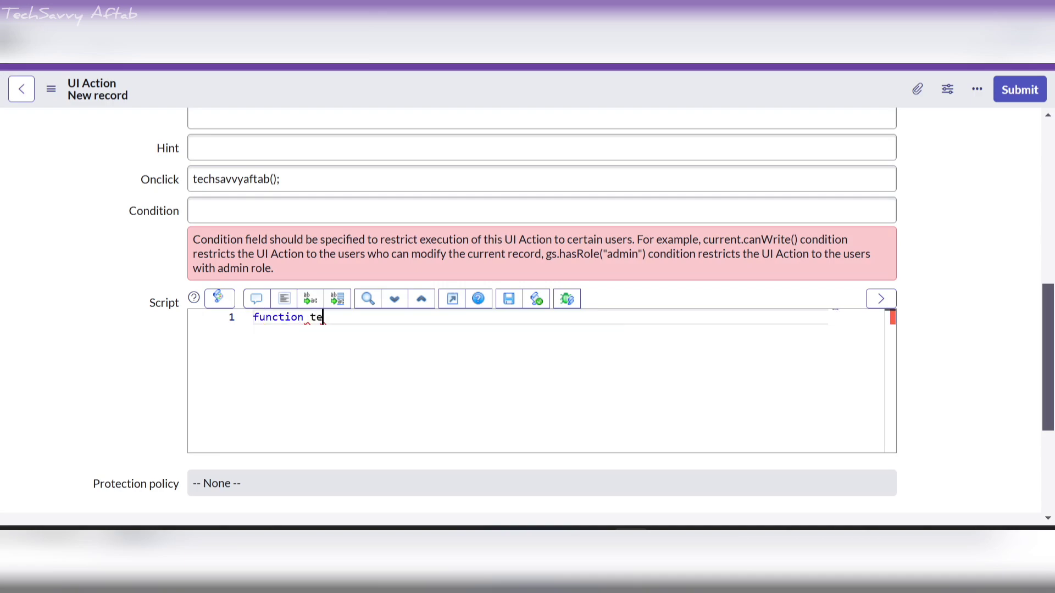
type("chsavvyaftab(){")
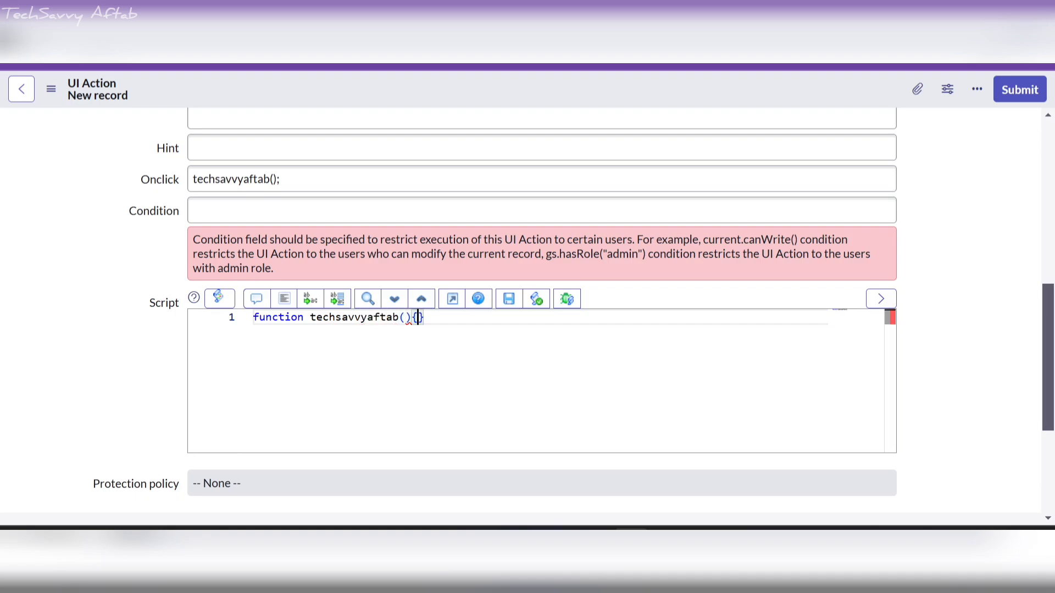
key("Return")
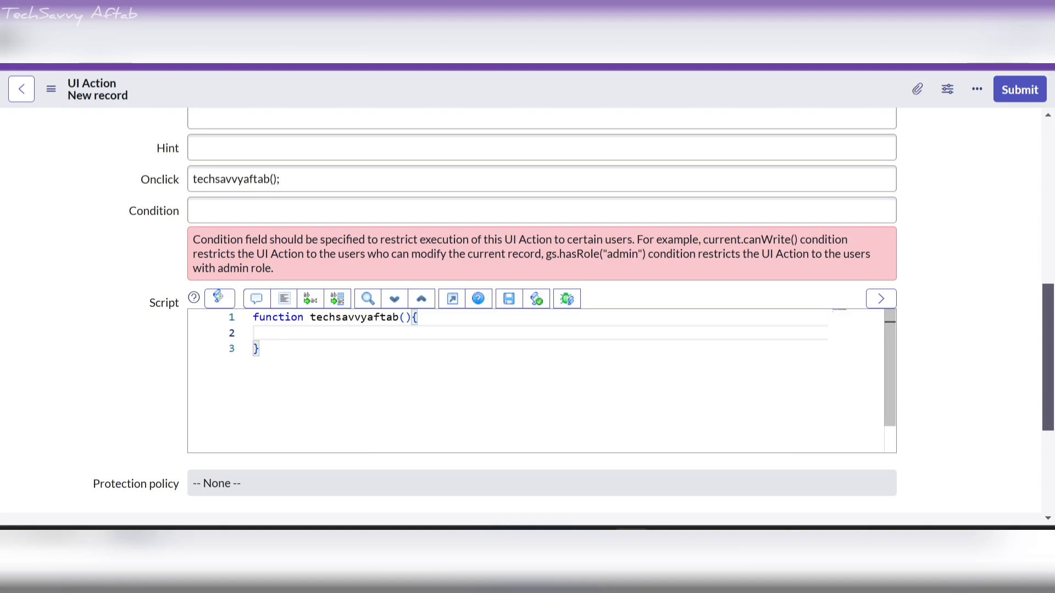
Inside the techsavvyaftab function, add the statement alert('Thanks for subscribe to my channel!!');.
type("al")
key("Return")
type("(")
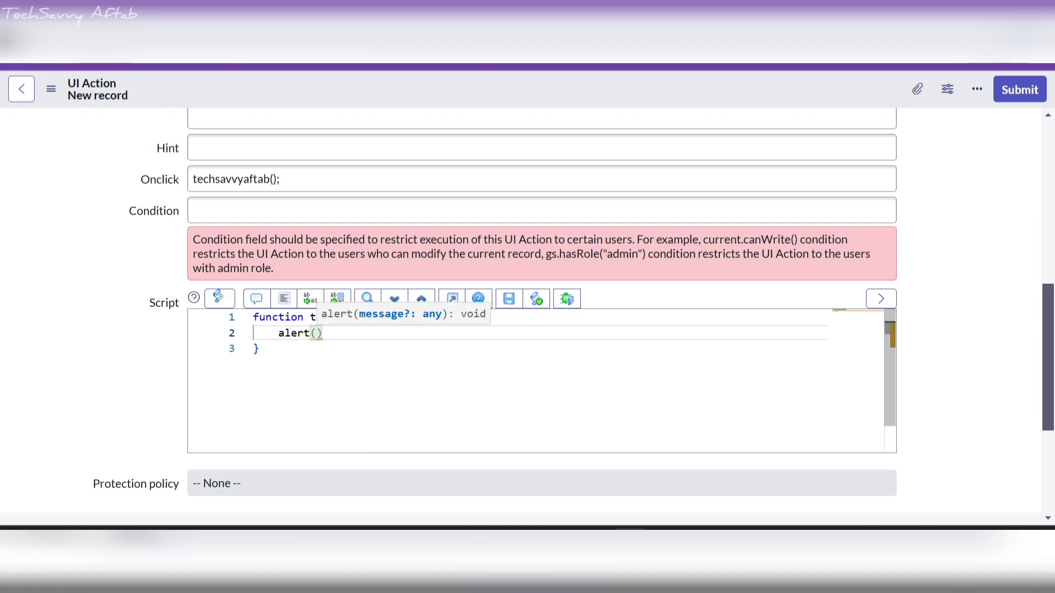
type("'T")
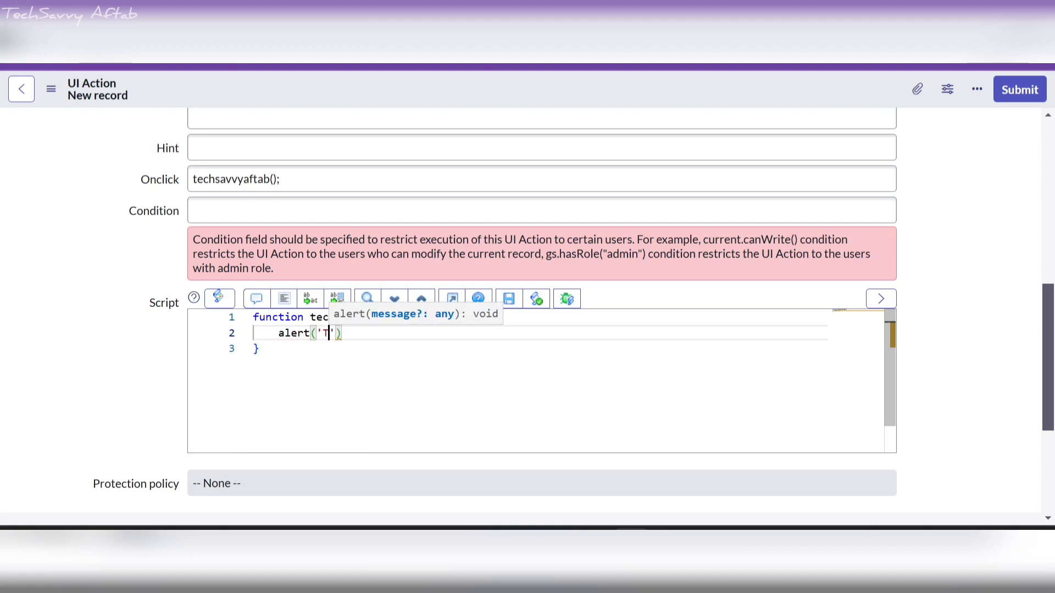
type("hanks ")
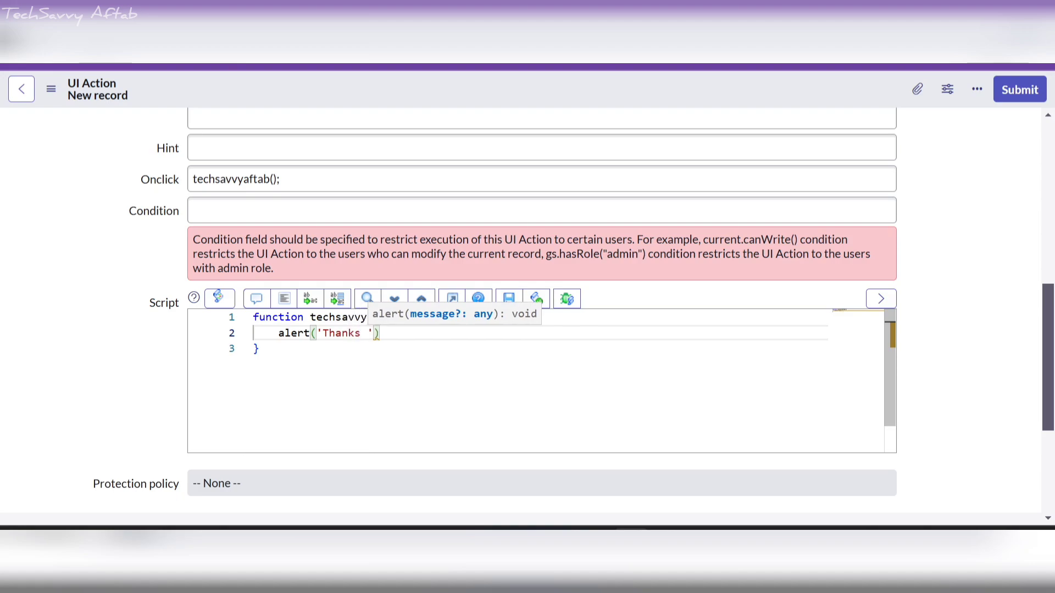
type("for ")
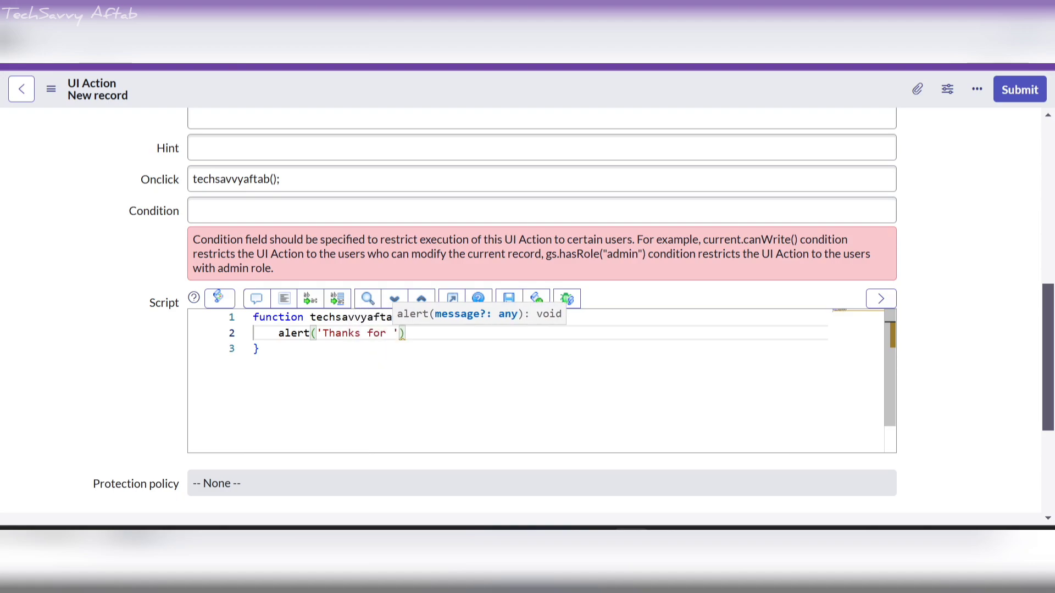
type("sub")
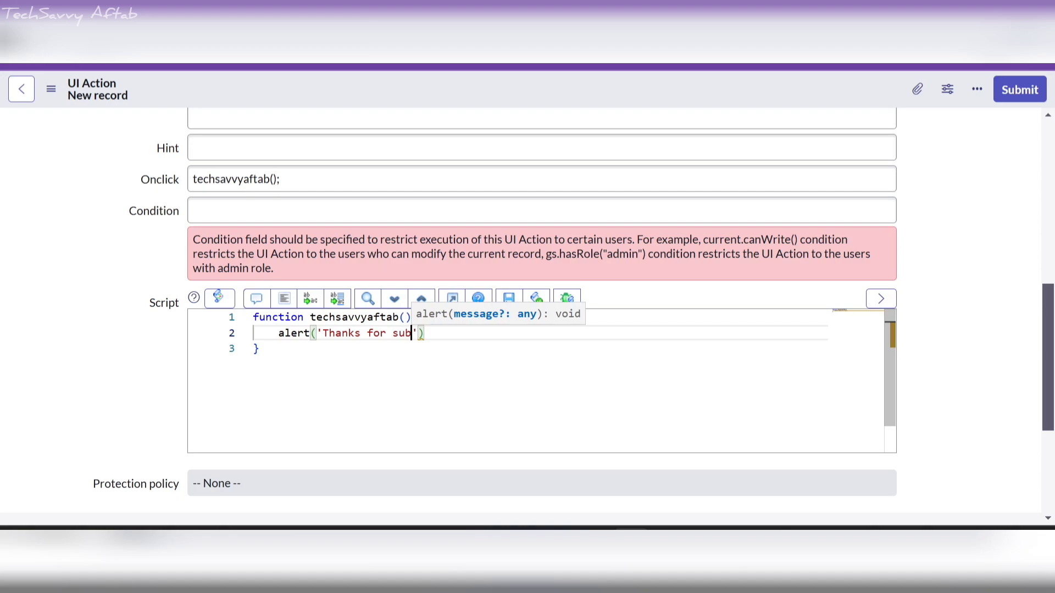
type("scribe")
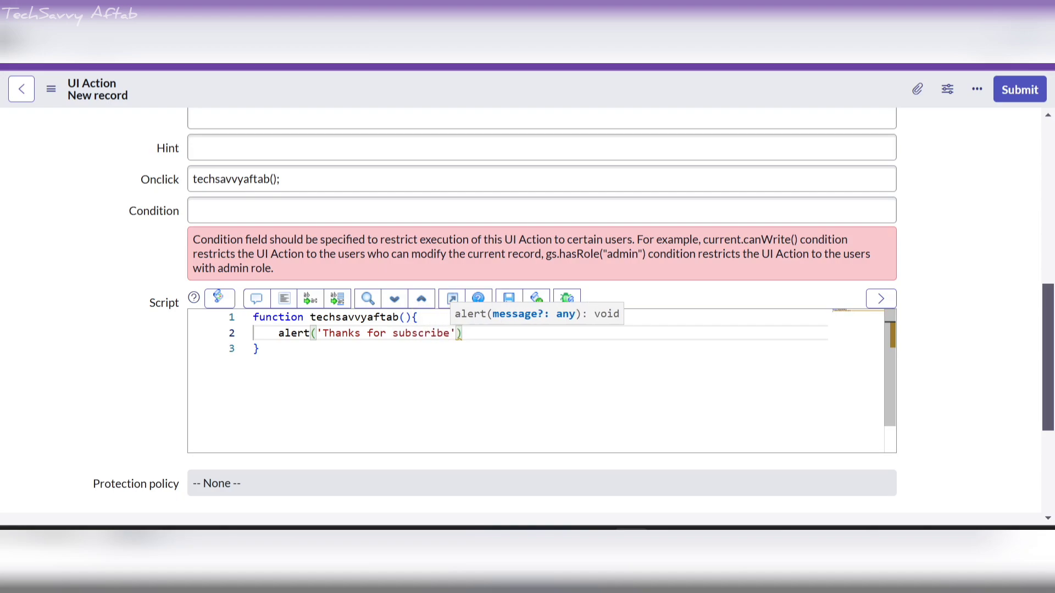
type(" to m")
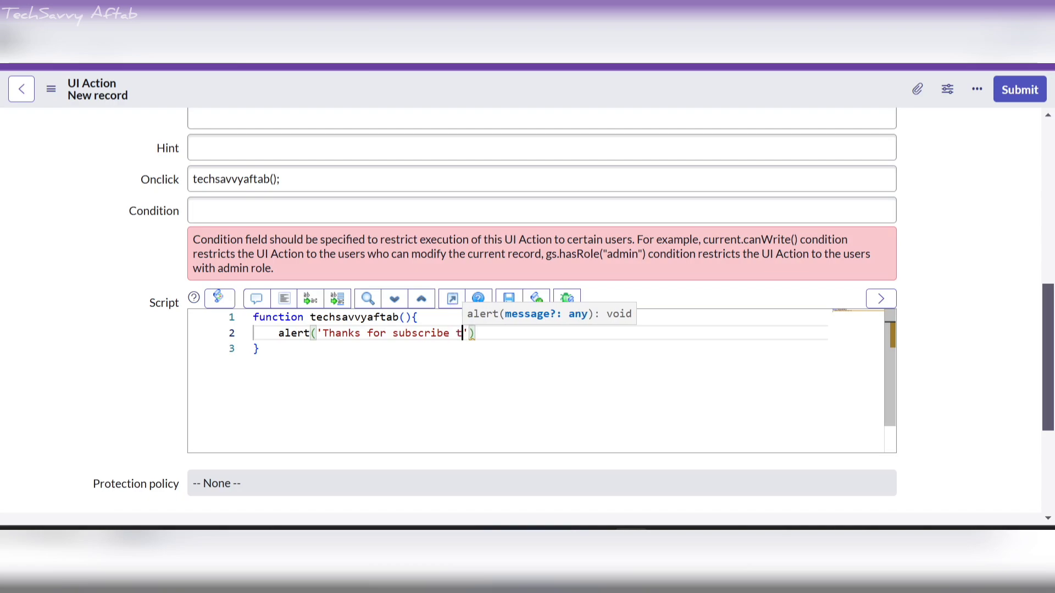
type("y chann")
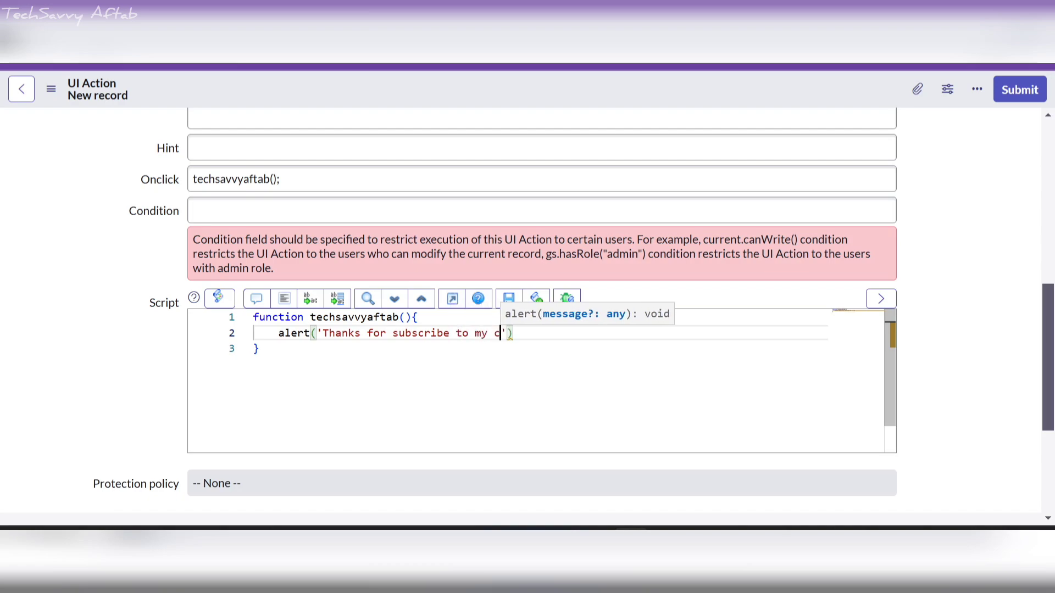
type("el")
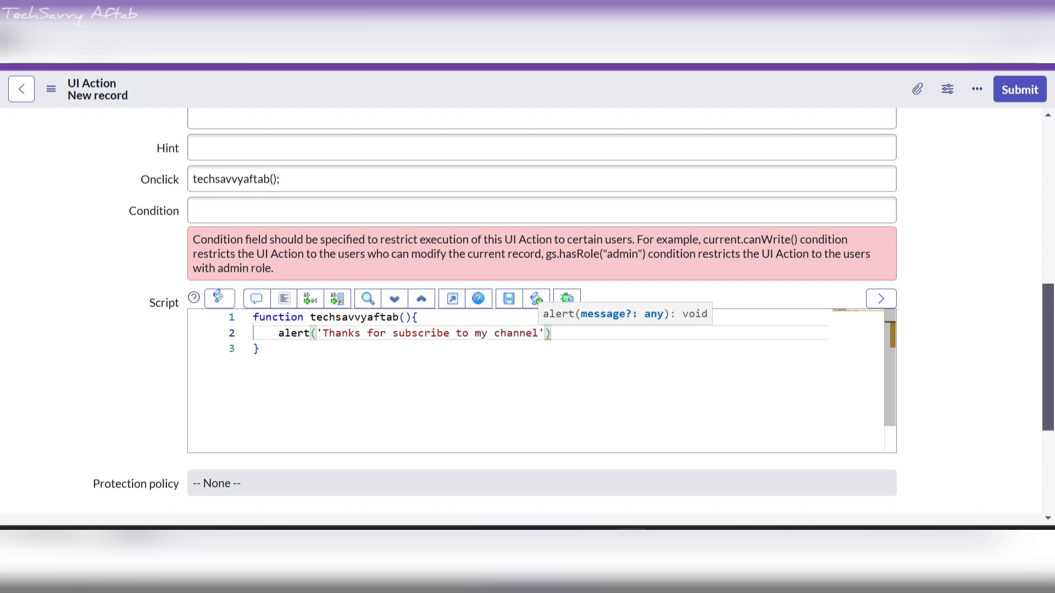
type("!!")
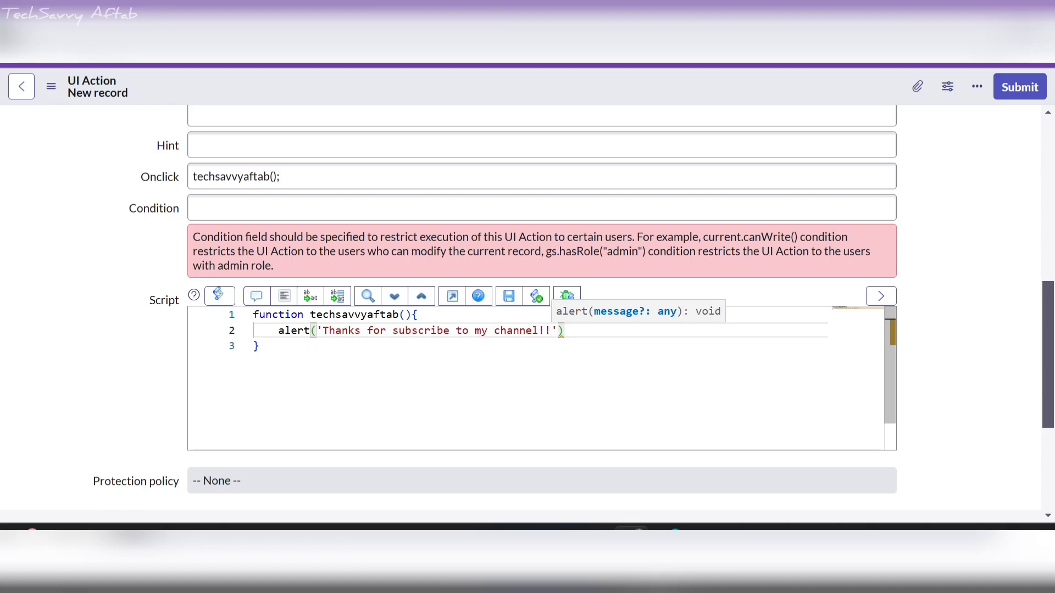
key("Right")
key("Right")
type(";")
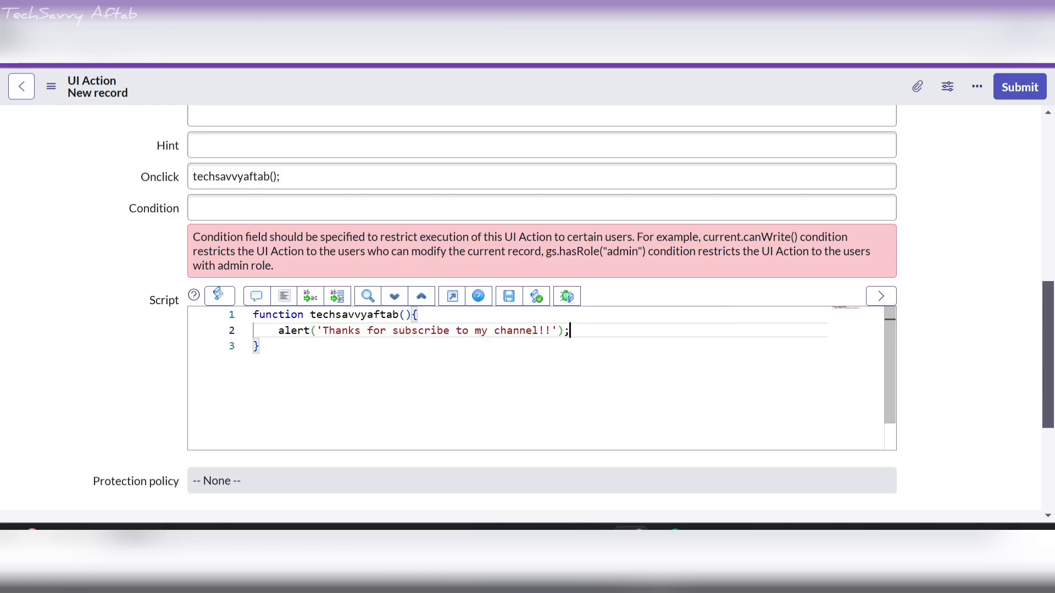
Save the new Subscribe UI Action and stay on its record.
scroll(115, 347, "up", 4)
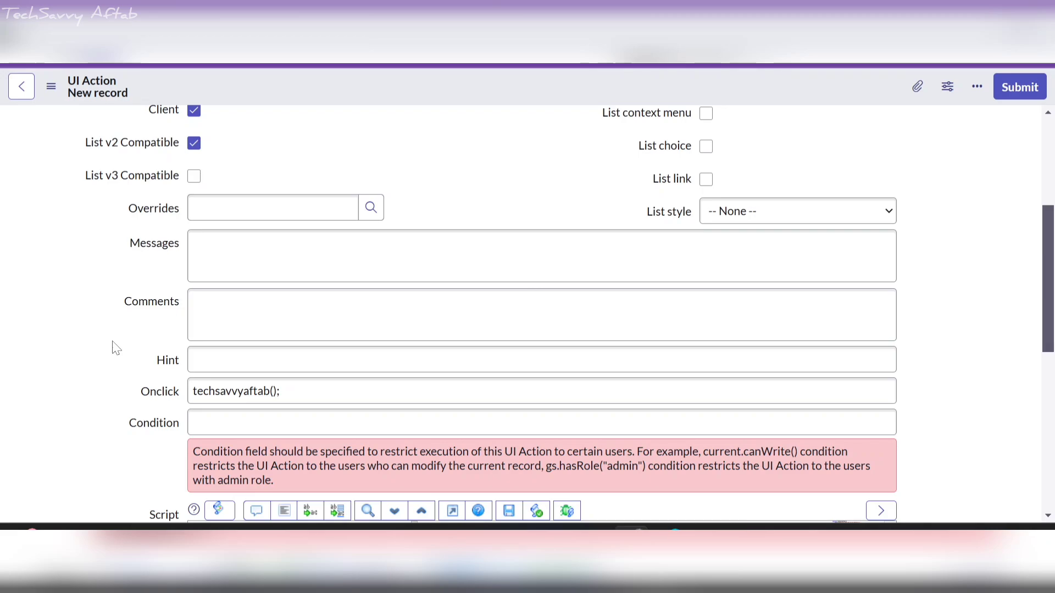
scroll(115, 347, "up", 5)
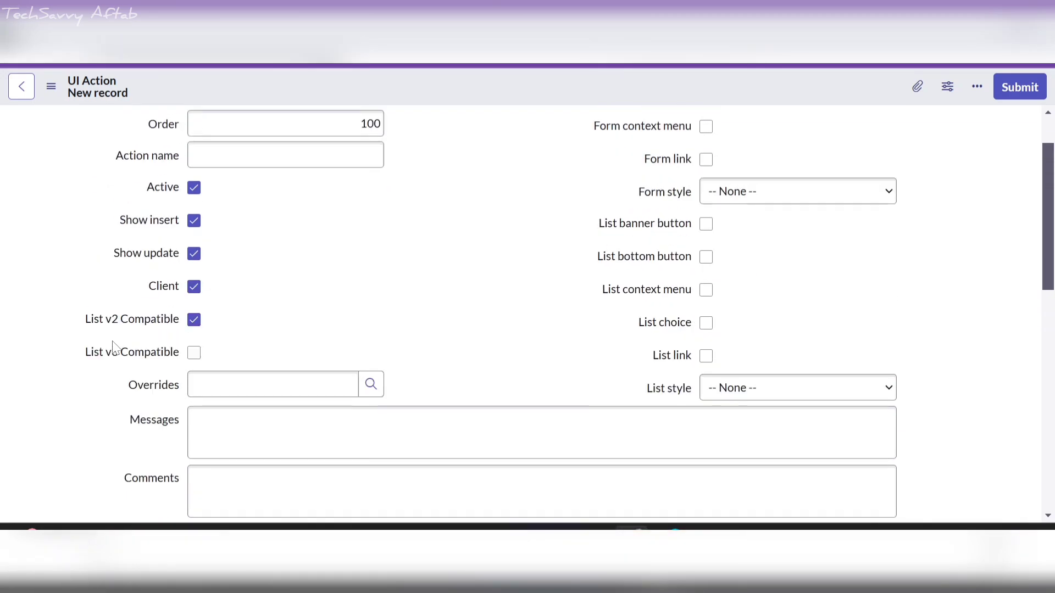
right_click(493, 90)
left_click(508, 103)
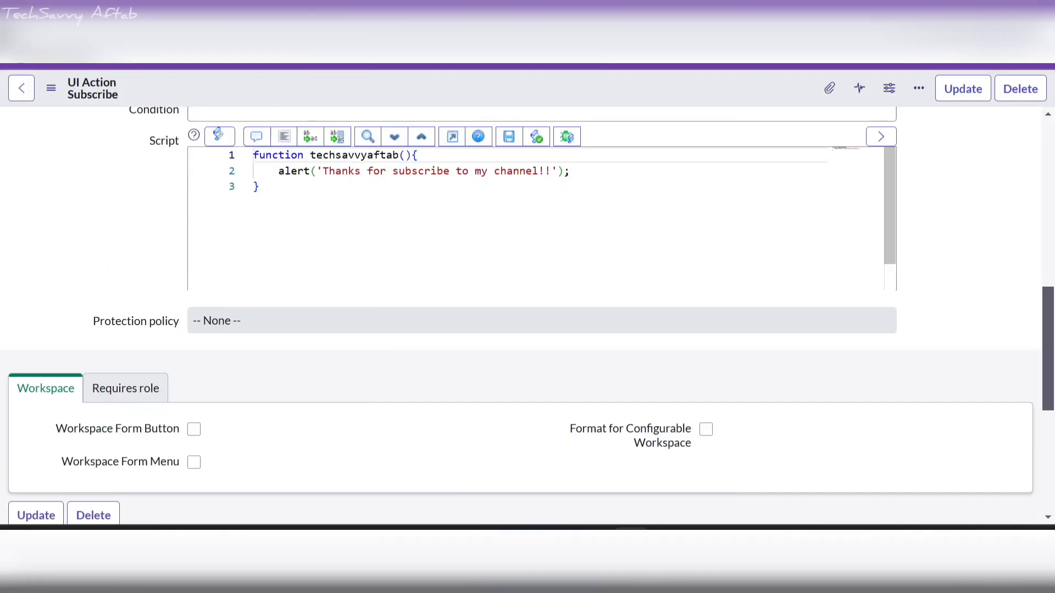
Open the Incidents list from the ServiceNow home page and start a new incident record.
scroll(73, 245, "up", 8)
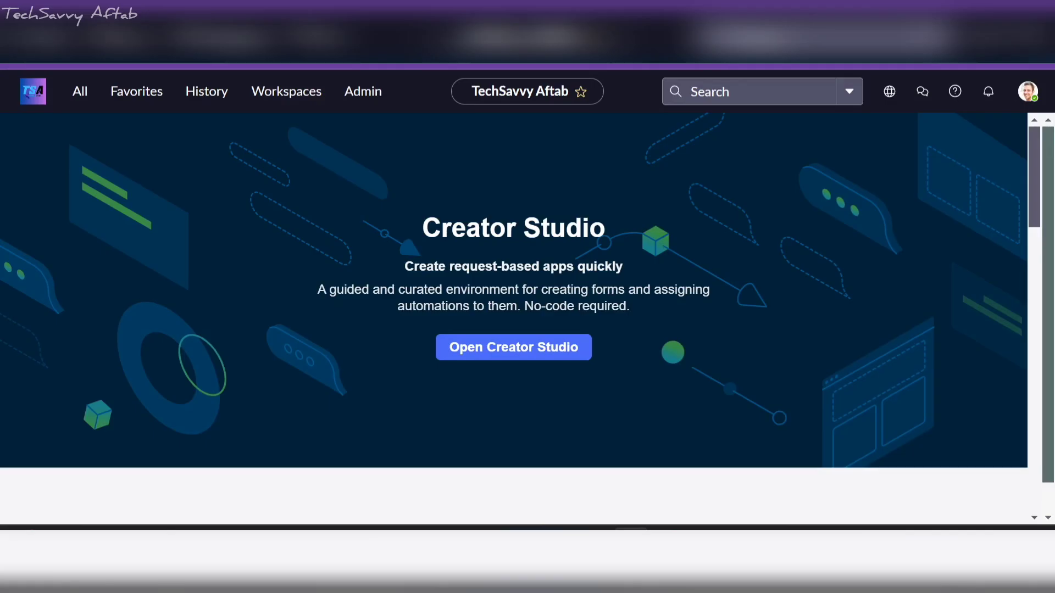
left_click(121, 101)
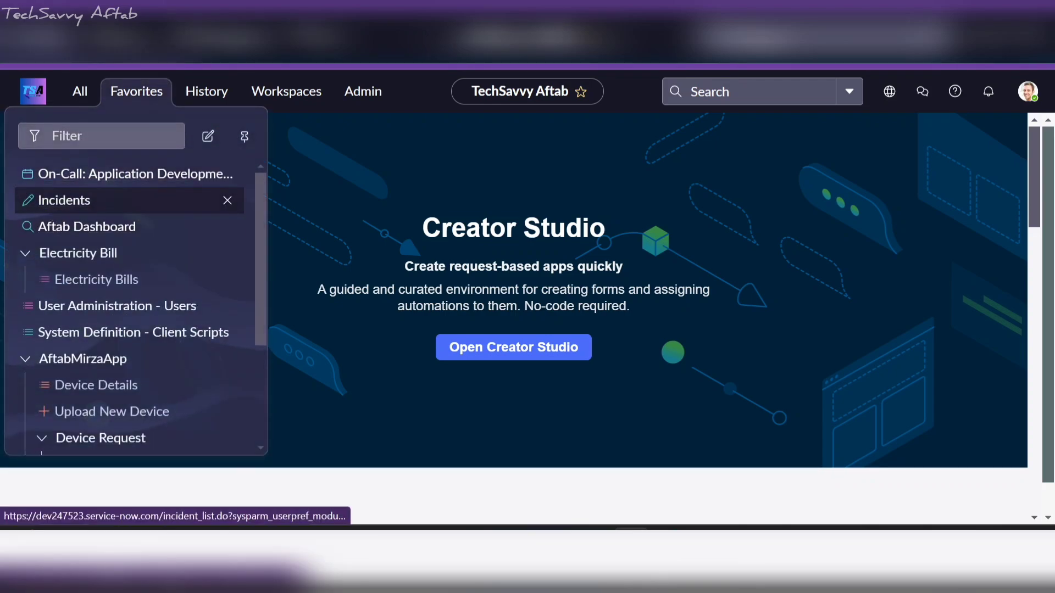
left_click(65, 200)
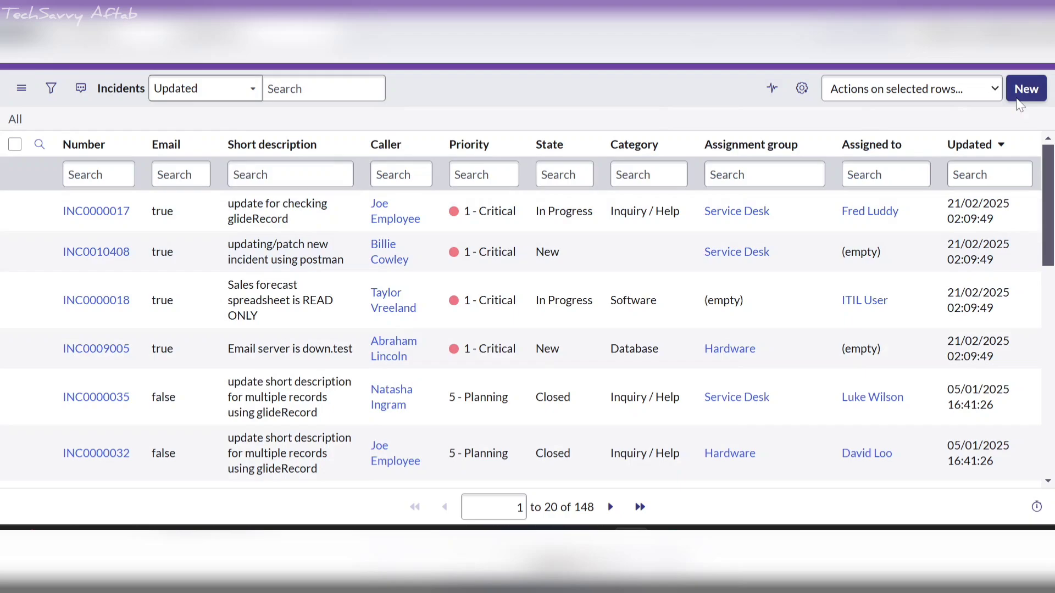
left_click(1017, 99)
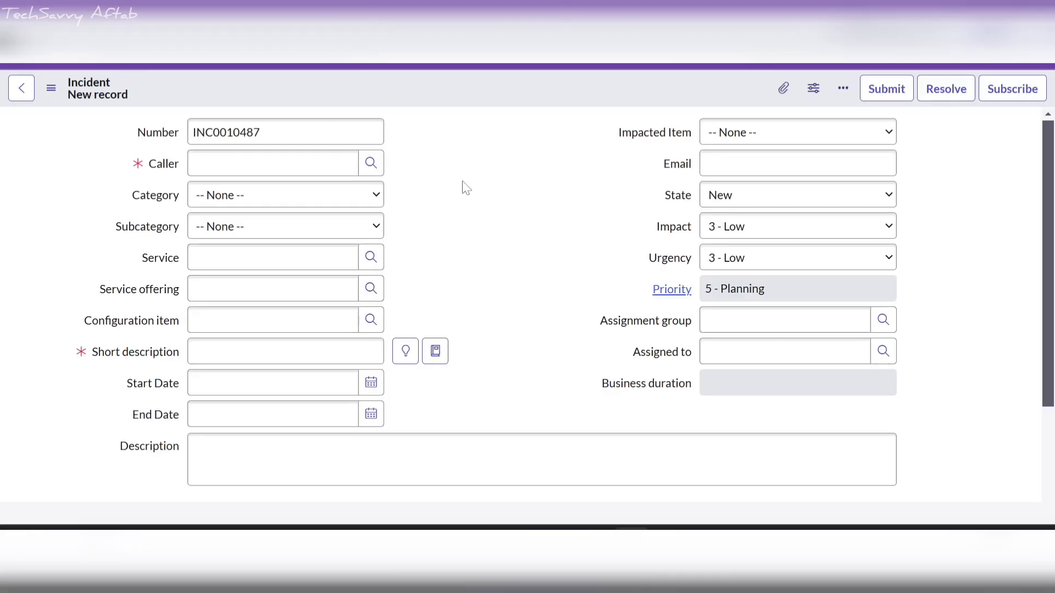
Test the Subscribe button twice on the new incident form, dismissing each alert, and check the scenario notes in Notepad.
left_click(1007, 96)
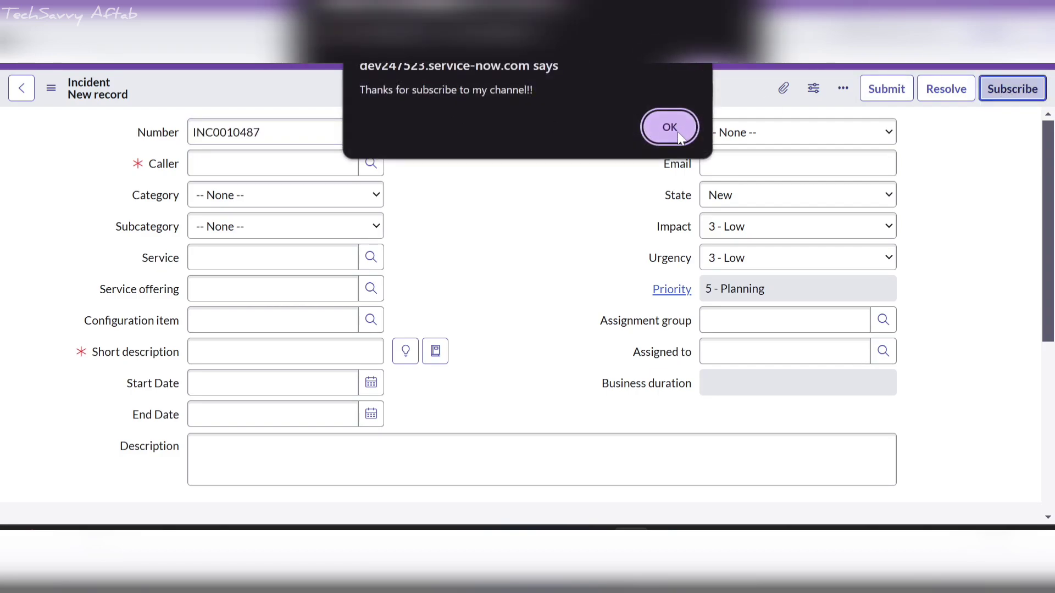
left_click(678, 135)
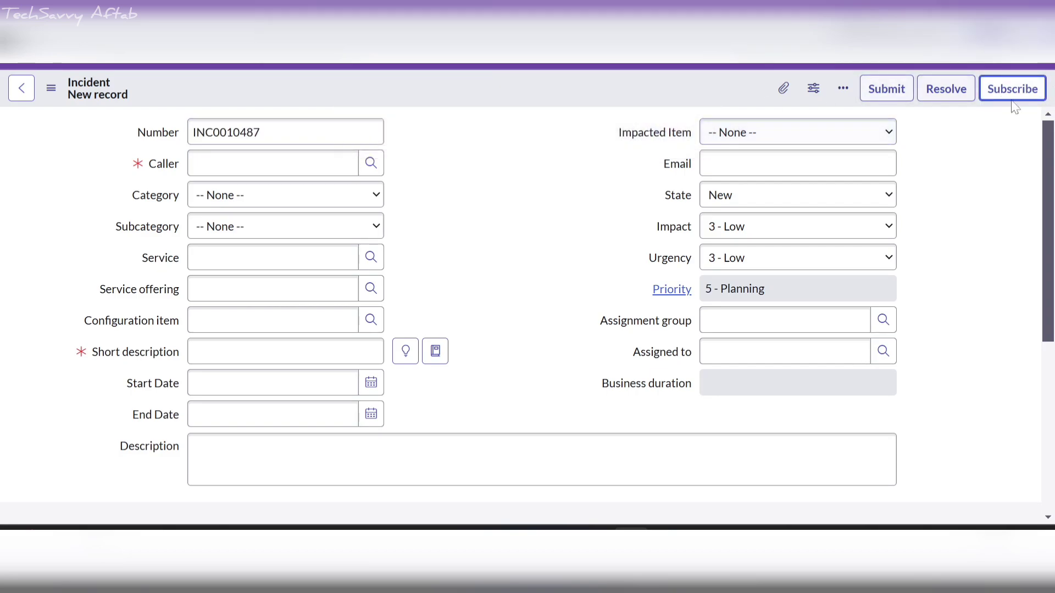
left_click(1003, 102)
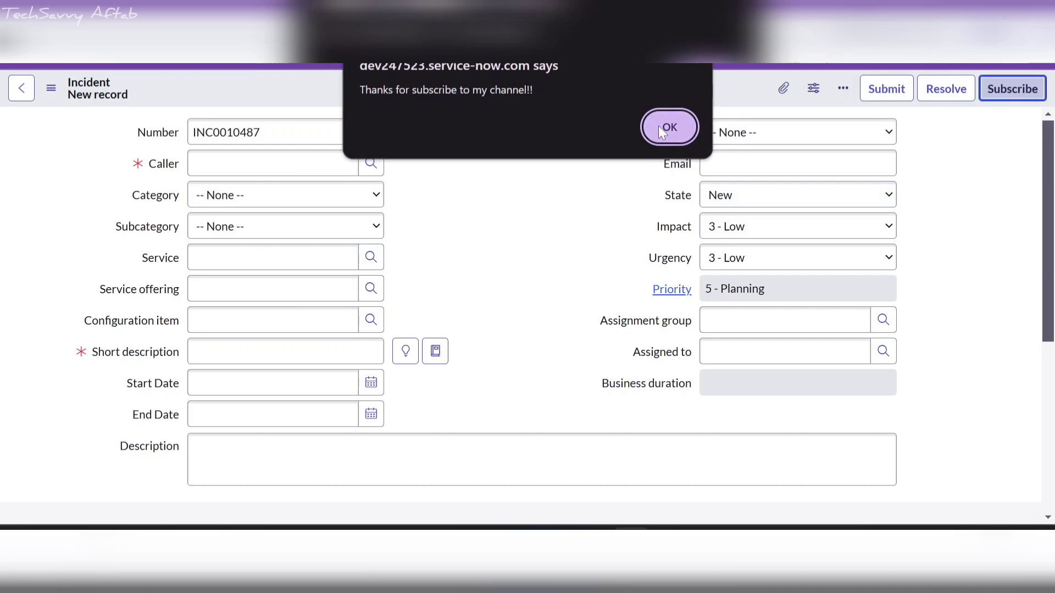
left_click(658, 126)
left_click(703, 529)
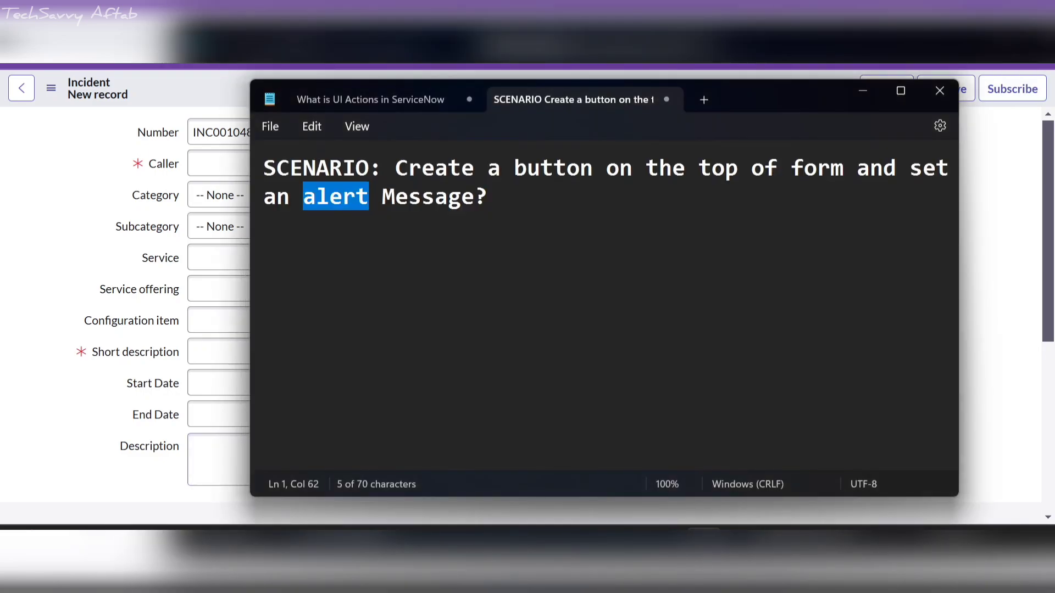
left_click(488, 197)
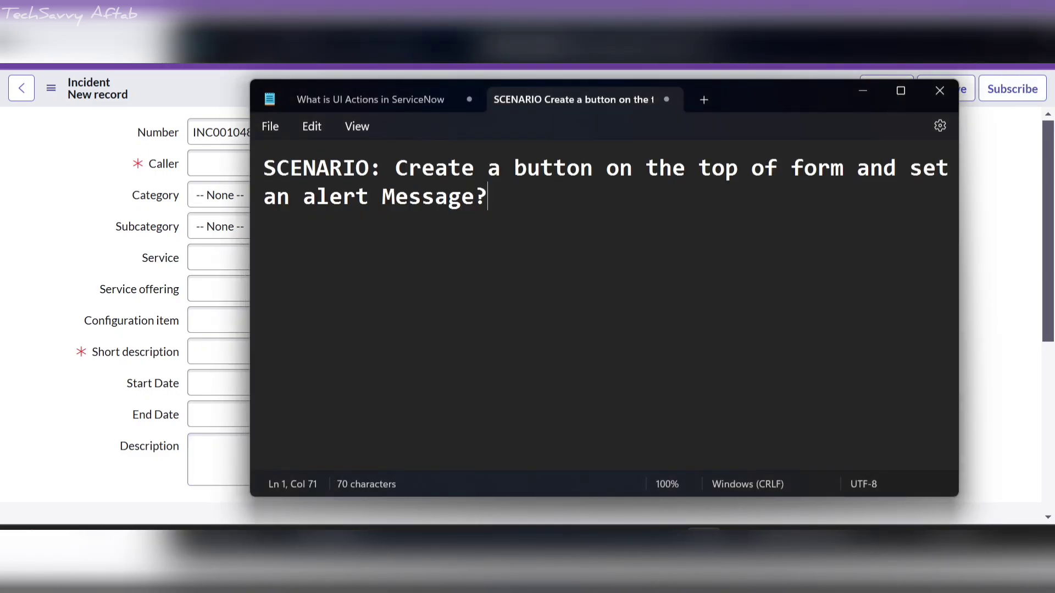